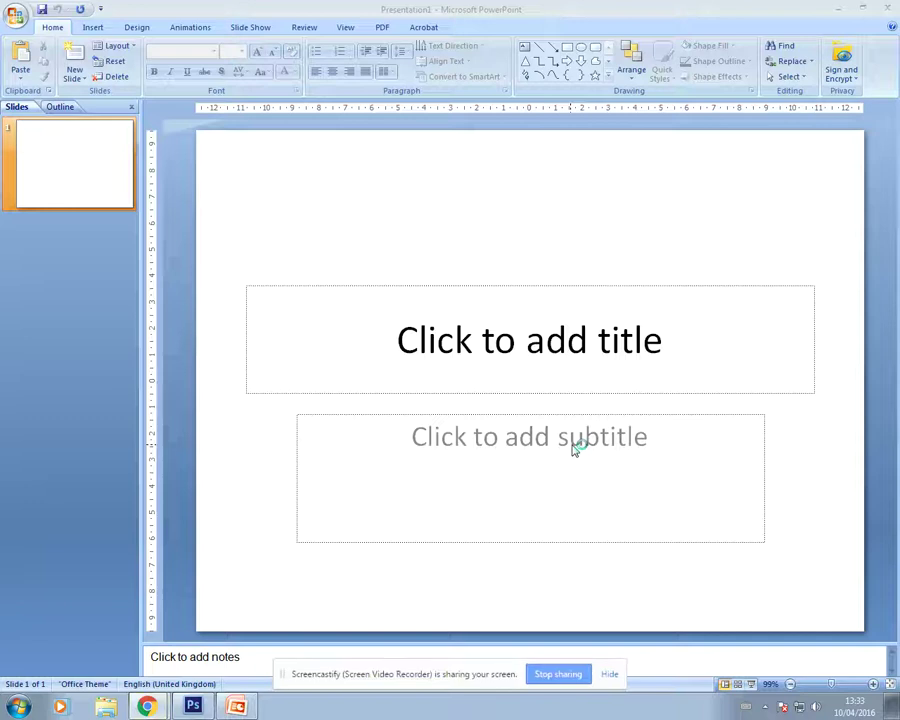
- Insert new slides from the powerpoint outline file using Slides from Outline
click(614, 676)
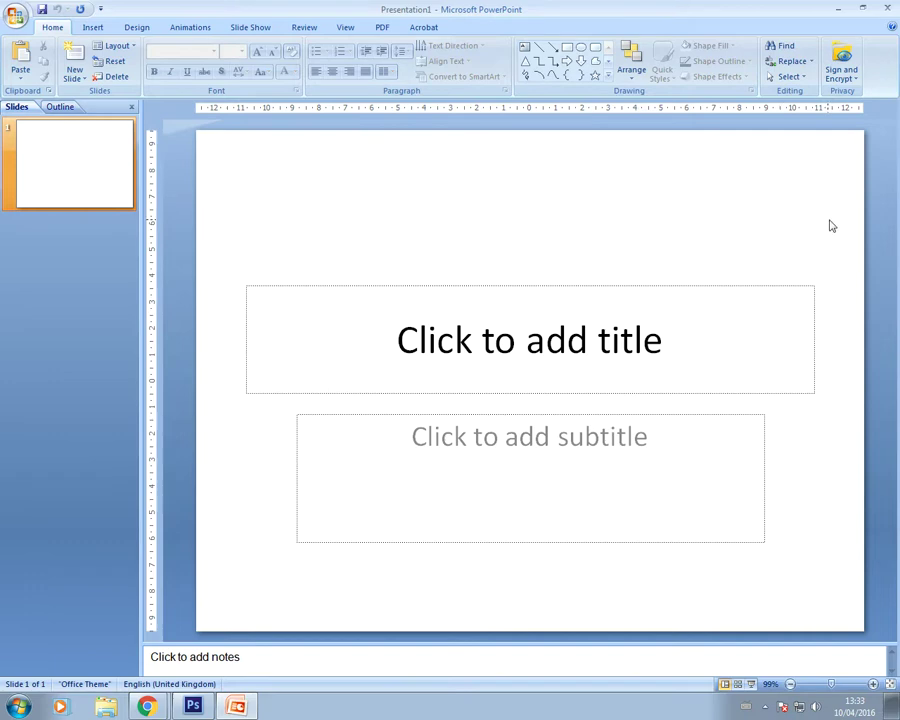
click(76, 78)
click(62, 364)
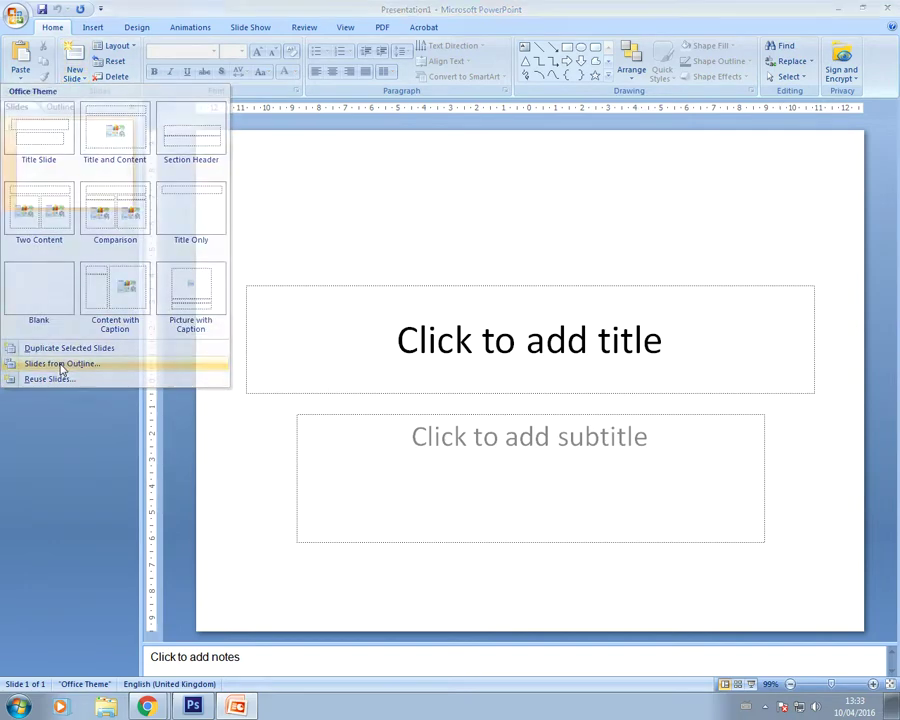
click(163, 113)
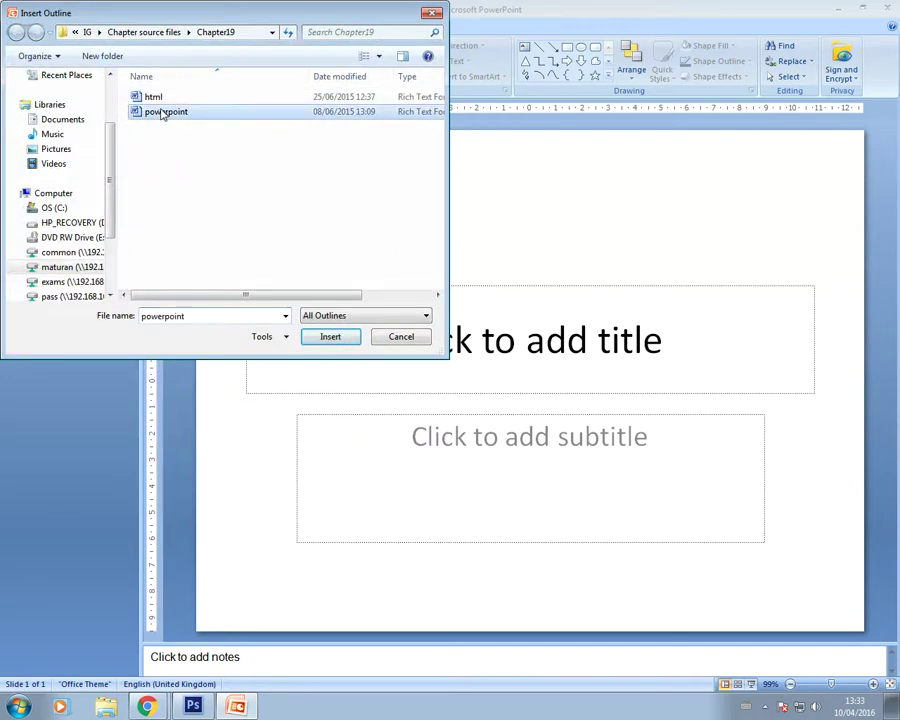
click(330, 337)
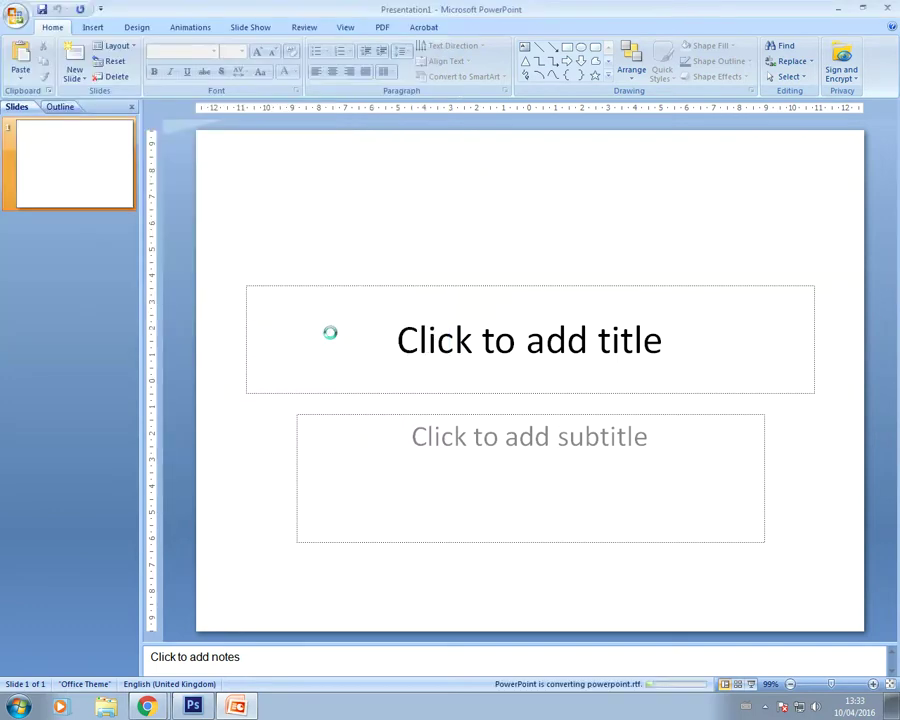
- Browse the new slides through to slide 6, 'Now experiment'
click(70, 352)
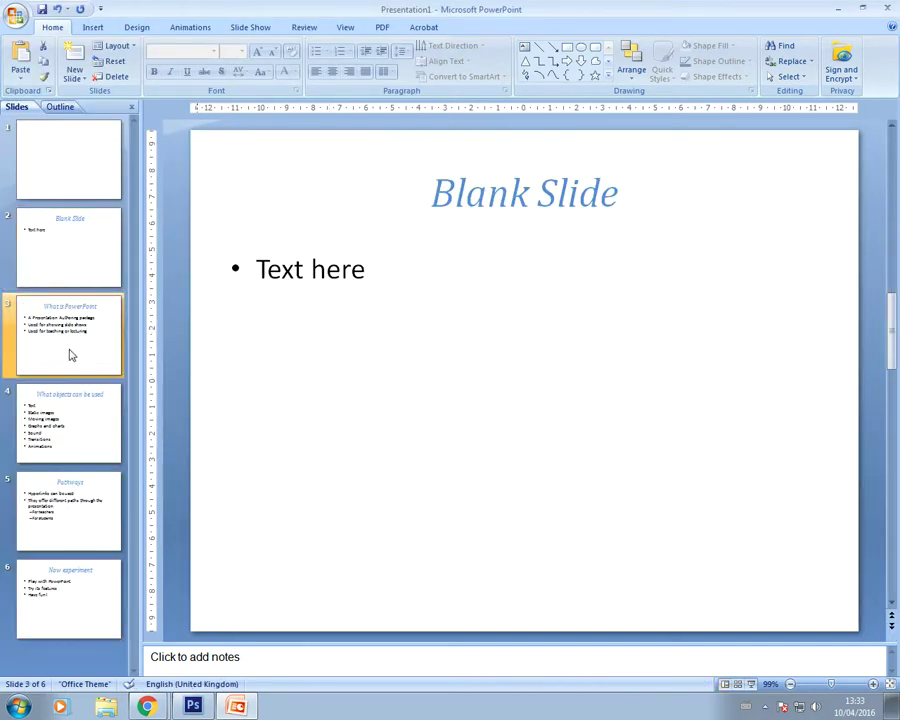
click(66, 444)
click(73, 535)
click(72, 597)
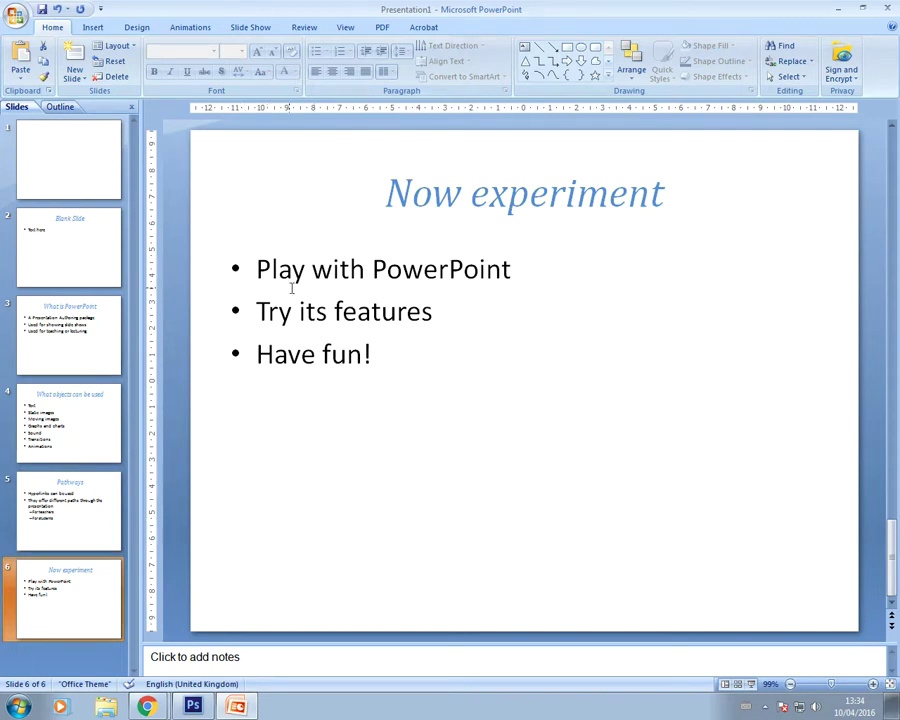
- Switch to Slide Master view and look over the vertical text, picture, Two Content and blank layouts
click(345, 27)
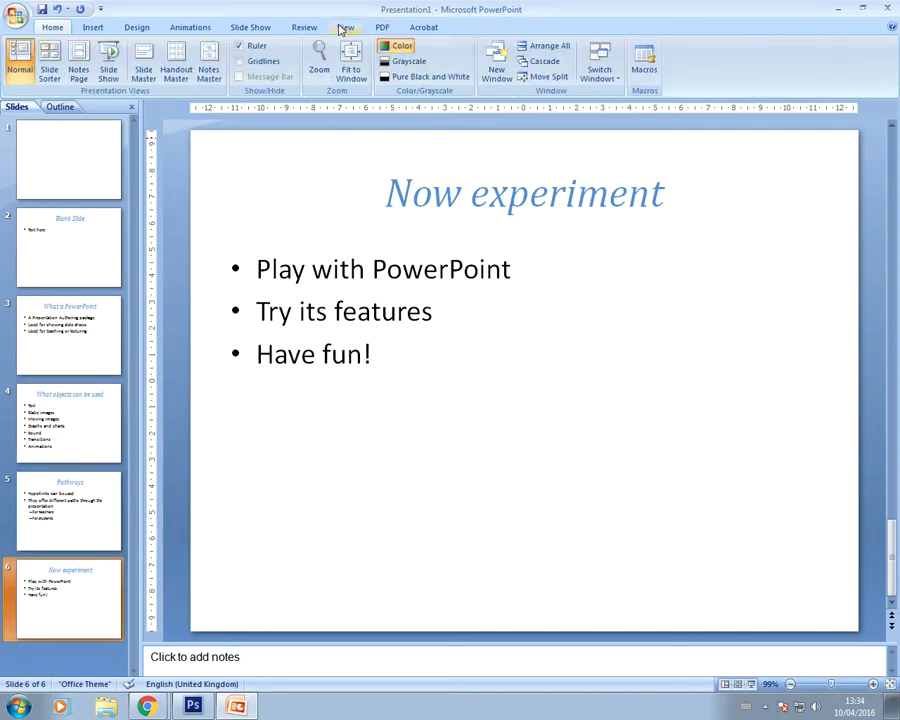
click(143, 75)
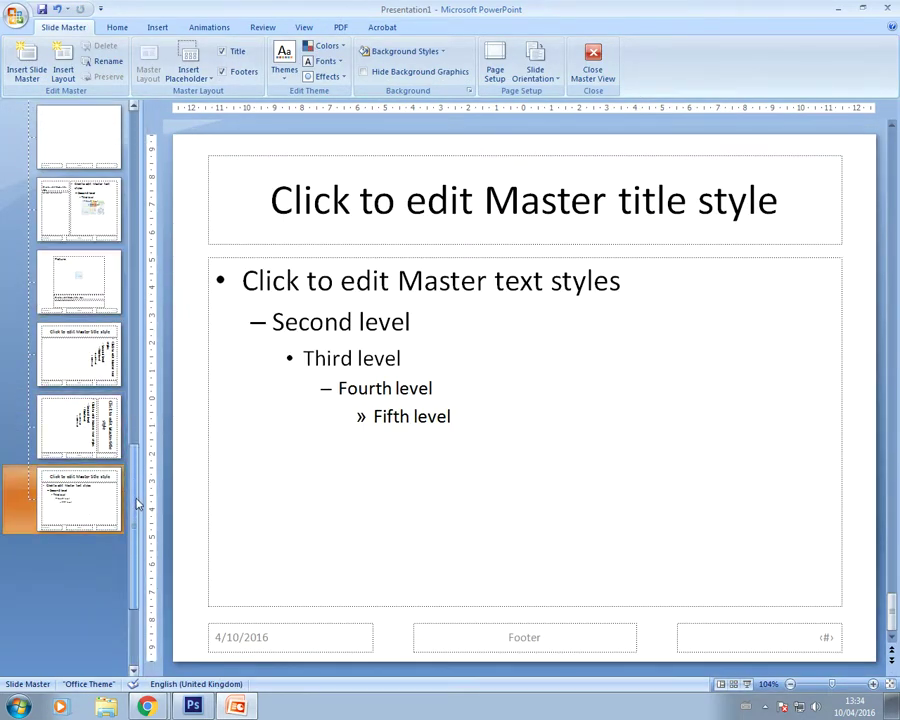
scroll(140, 490, up, 2)
click(80, 515)
click(85, 430)
click(88, 355)
click(90, 287)
click(84, 214)
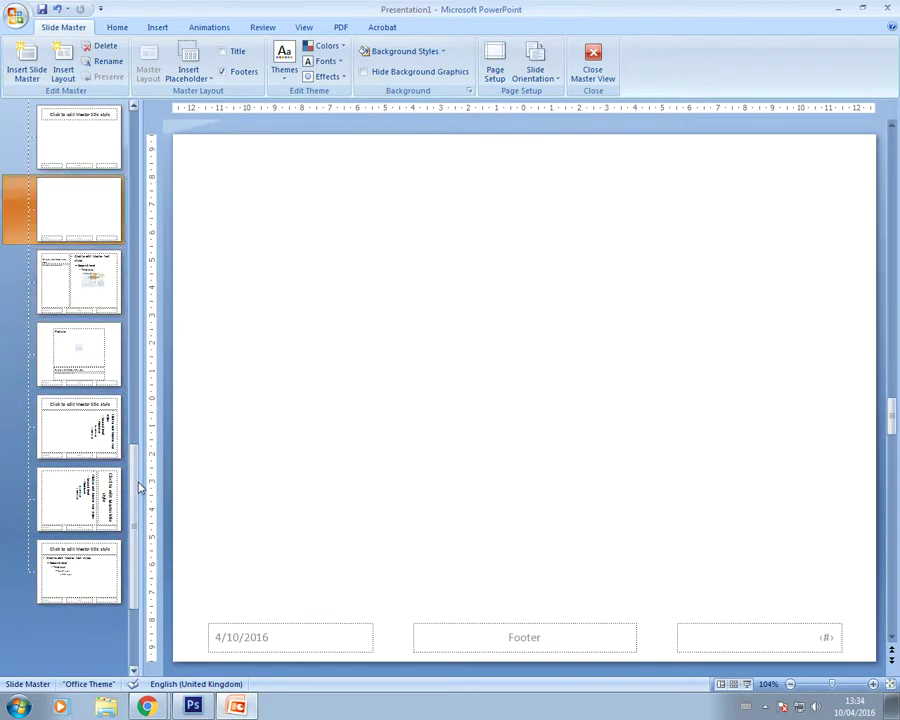
- Look over the Title Only, Comparison and Title Slide layouts, then select the main slide master
scroll(110, 300, up, 1)
click(103, 228)
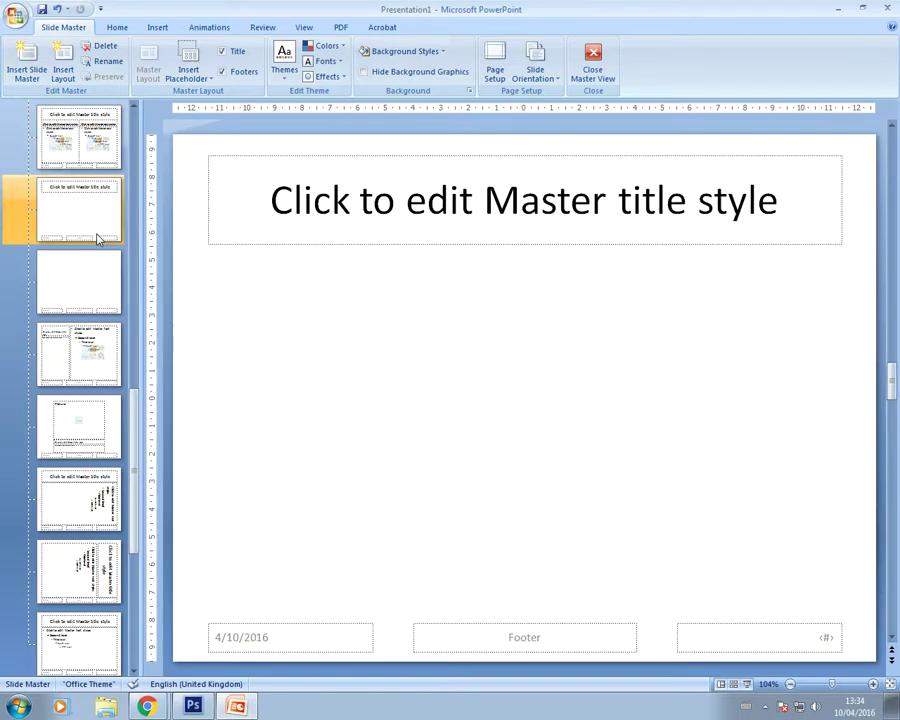
click(86, 147)
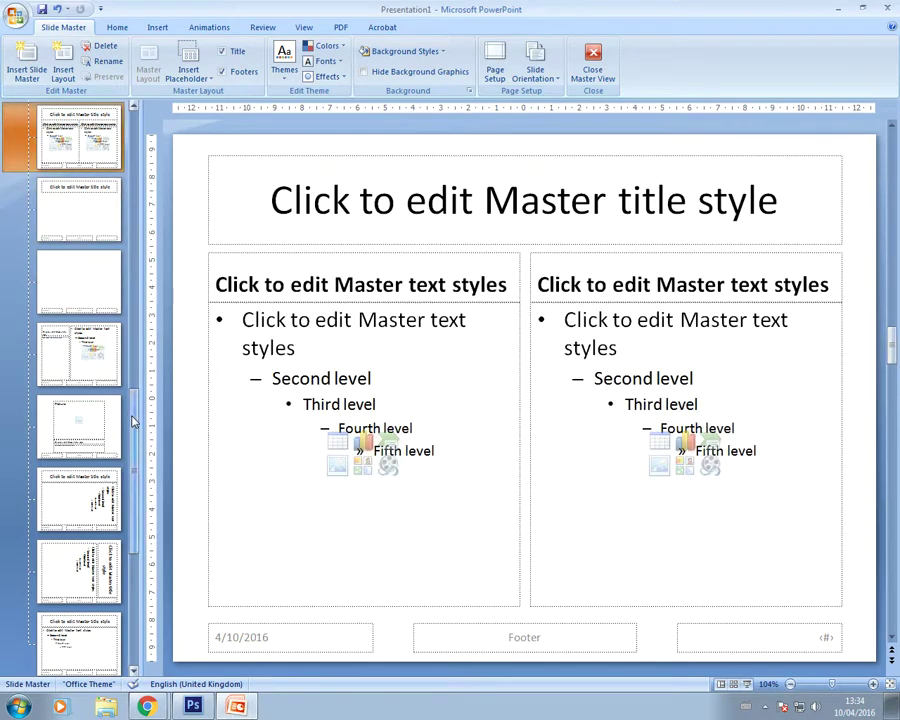
scroll(135, 338, up, 1)
key(Up)
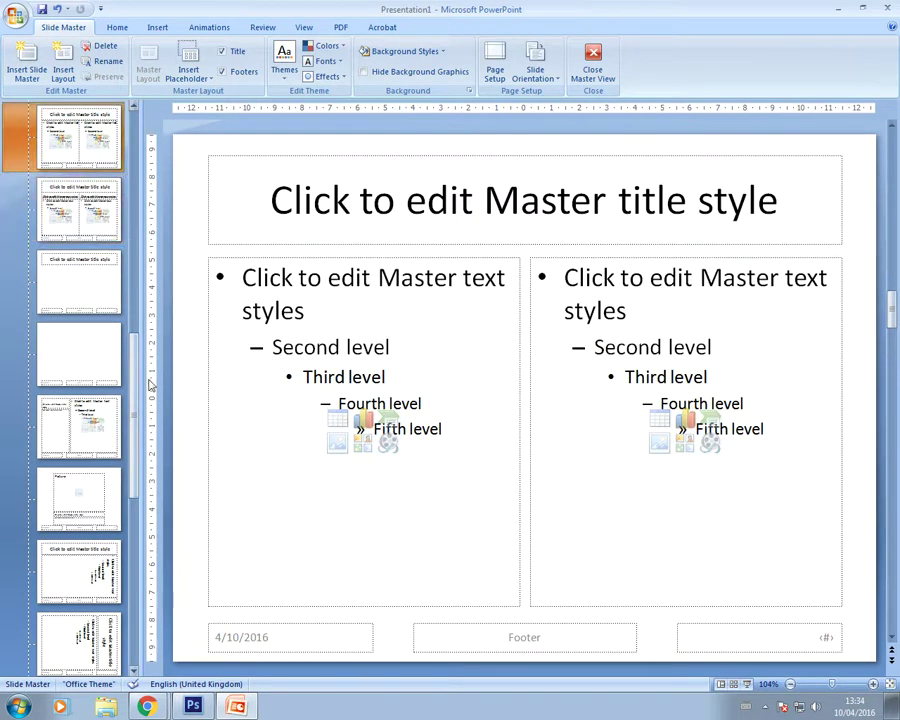
scroll(135, 348, up, 4)
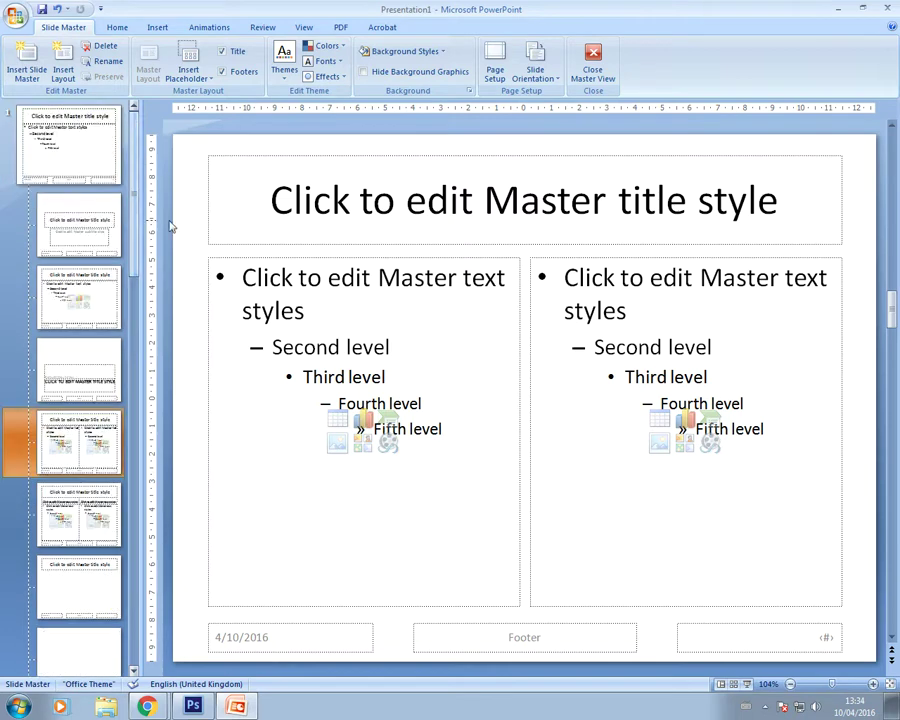
click(60, 215)
click(46, 155)
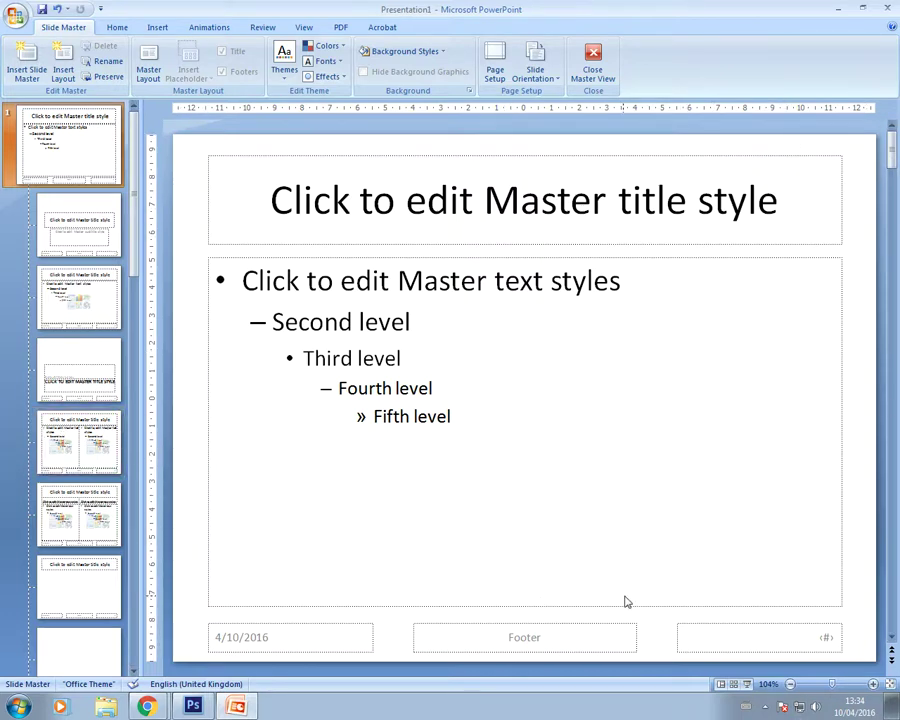
- Draw a rectangle from the master's top right to its bottom-right corner, widened slightly left
click(119, 28)
click(215, 28)
click(116, 27)
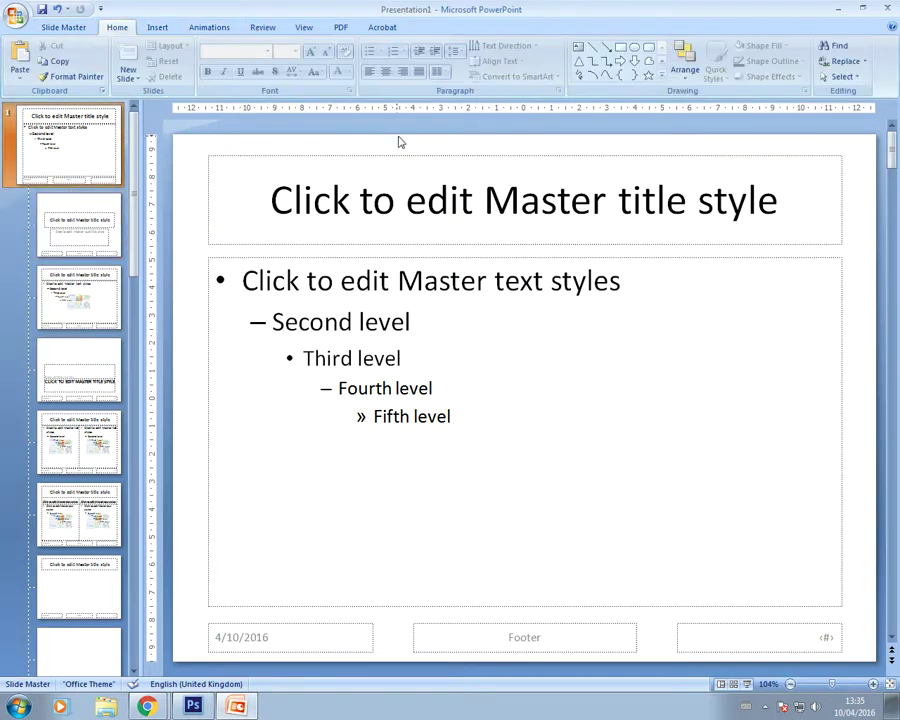
click(661, 76)
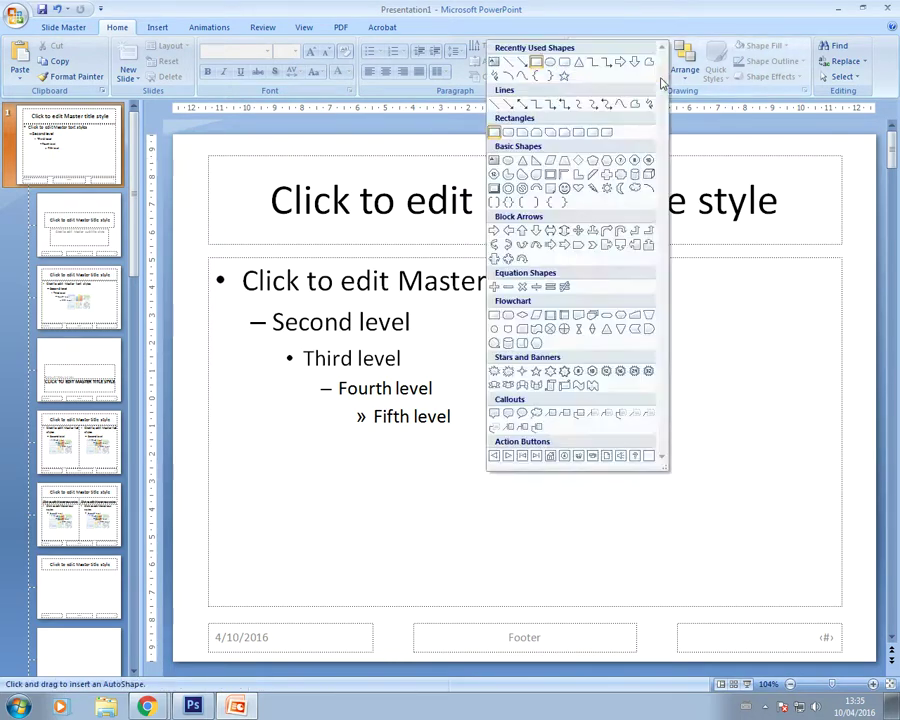
click(493, 134)
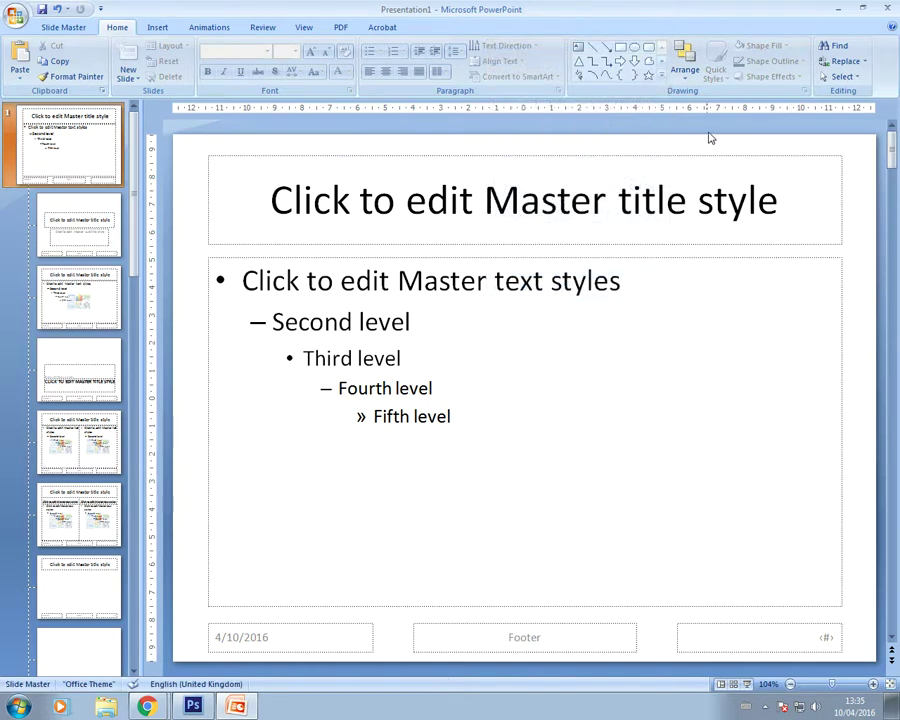
click(620, 46)
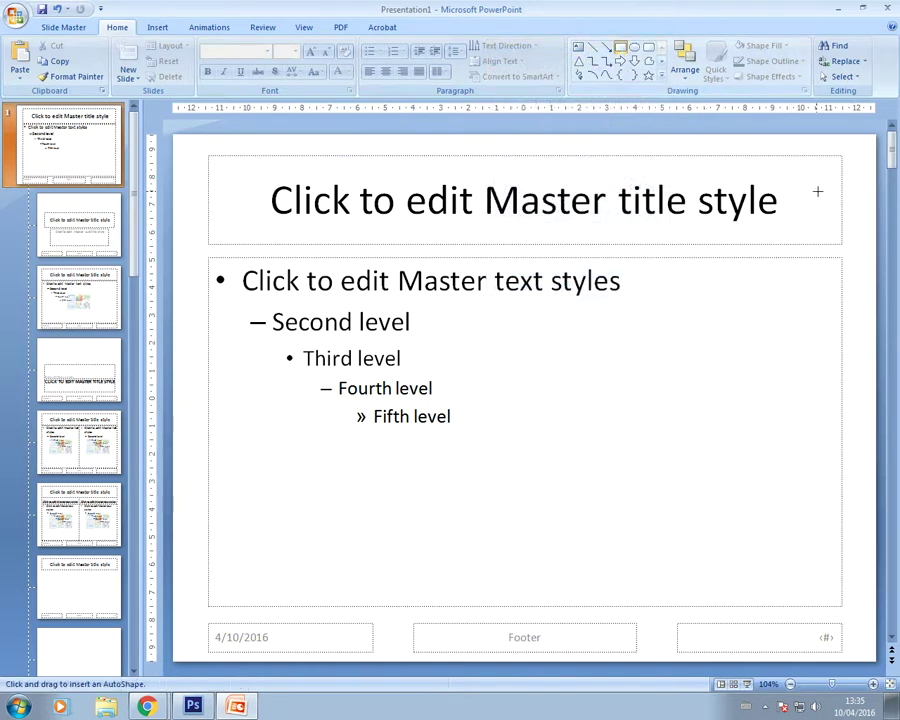
mouse_move(720, 134)
mouse_down()
mouse_move(860, 611)
mouse_move(864, 653)
mouse_move(876, 662)
mouse_up()
drag(721, 396, 687, 392)
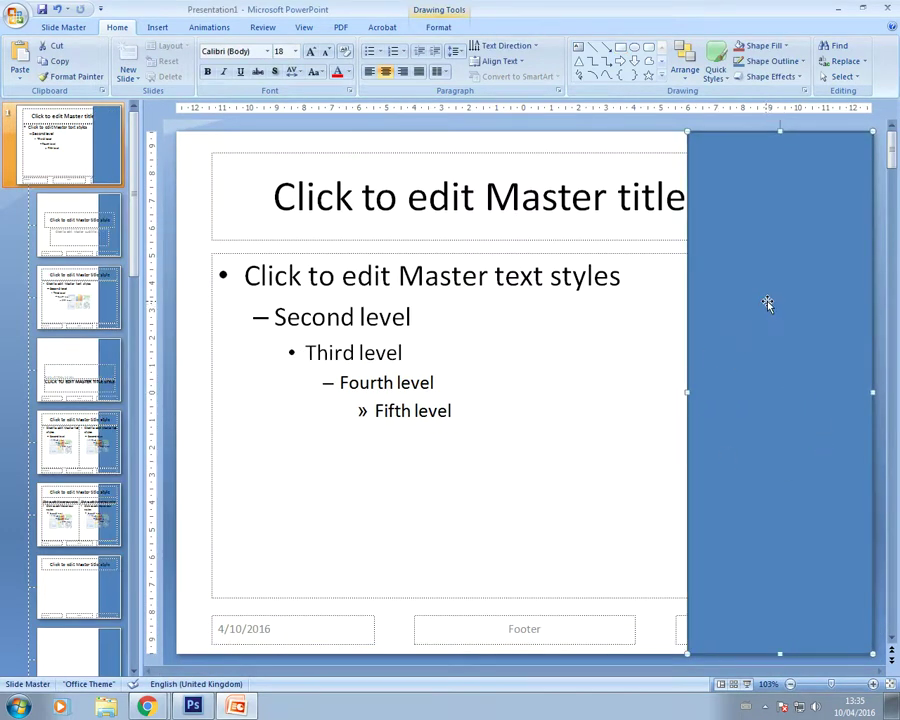
- Give the right-edge rectangle a solid pale yellow fill in Format Shape
right_click(755, 403)
click(638, 588)
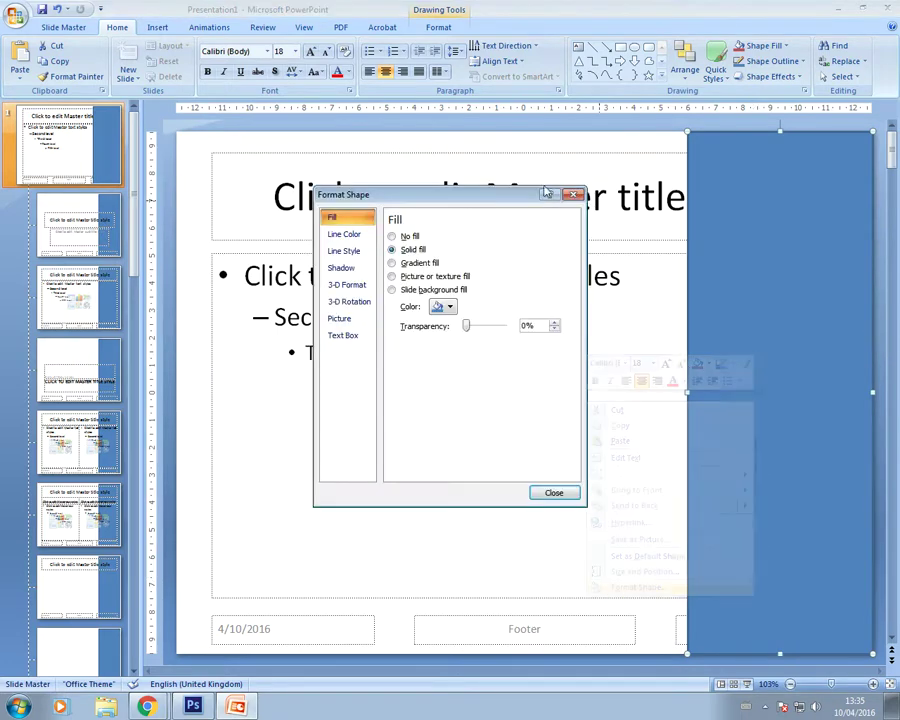
click(449, 308)
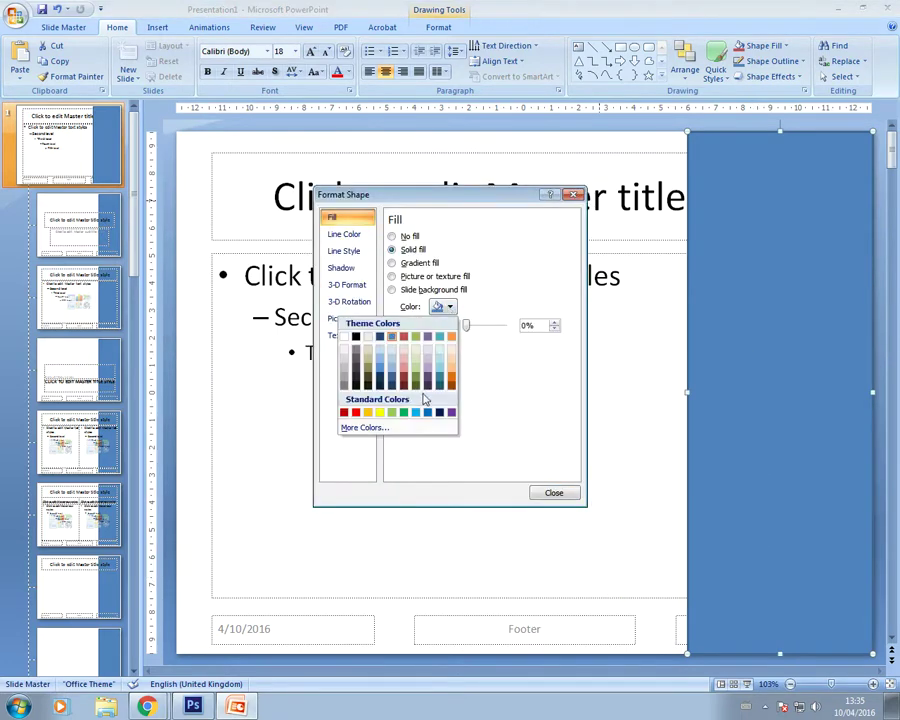
click(361, 427)
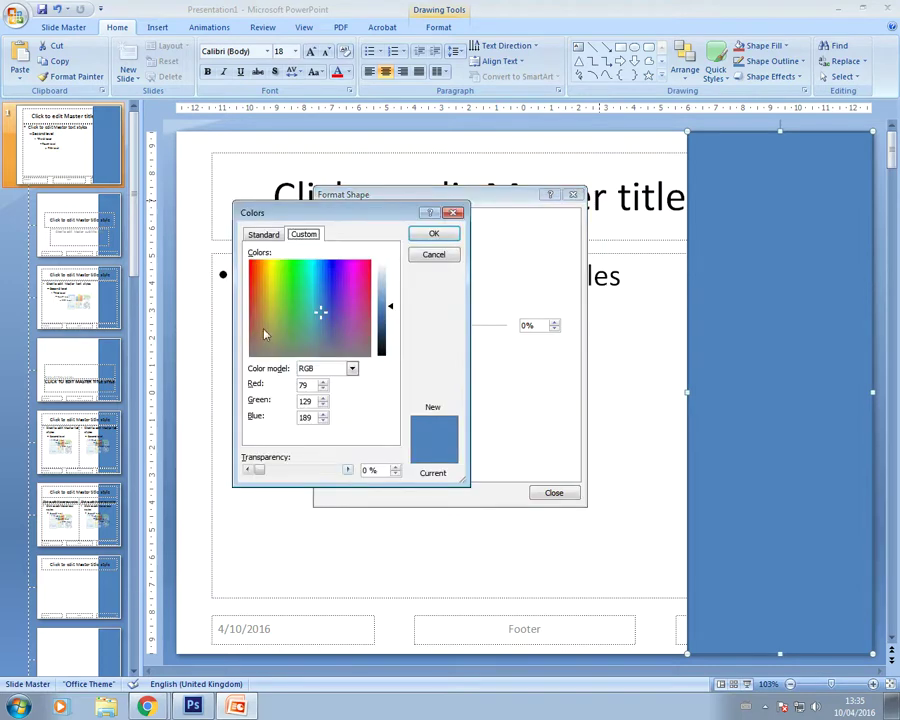
drag(321, 314, 271, 267)
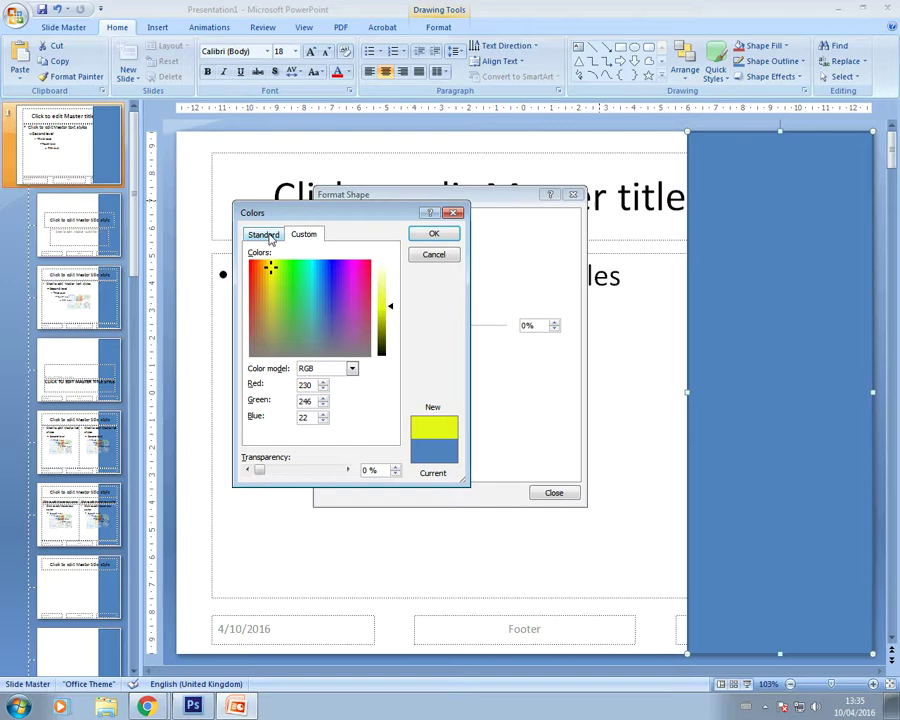
click(263, 234)
click(303, 334)
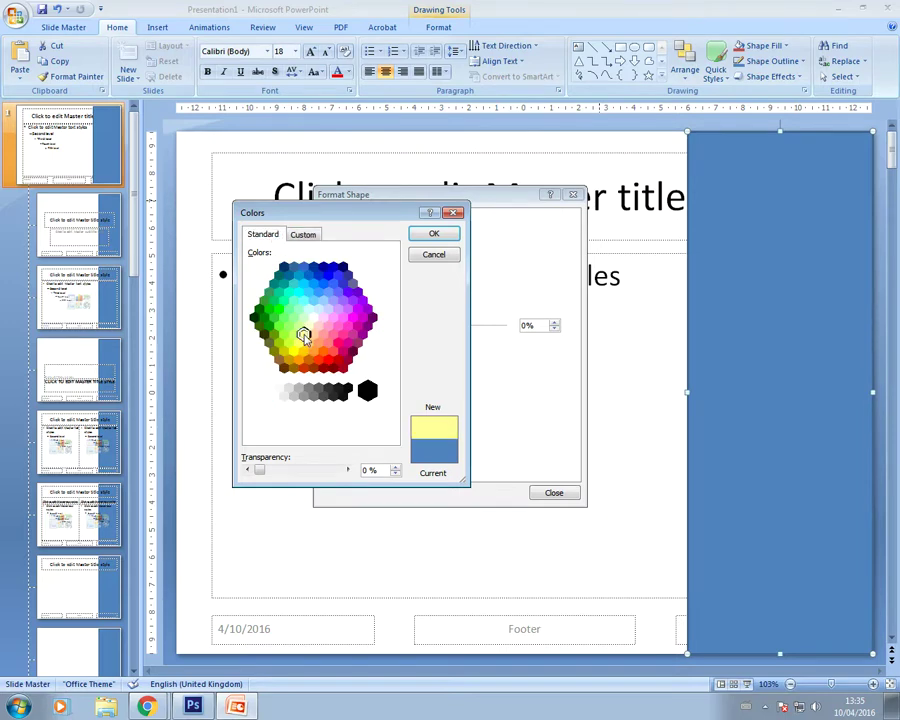
click(434, 233)
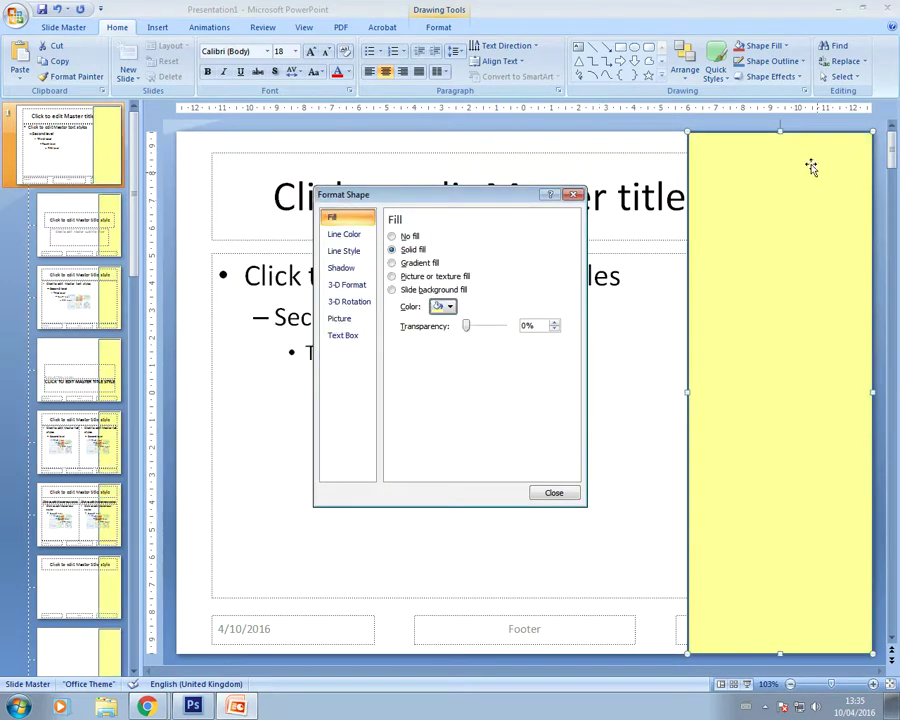
click(711, 136)
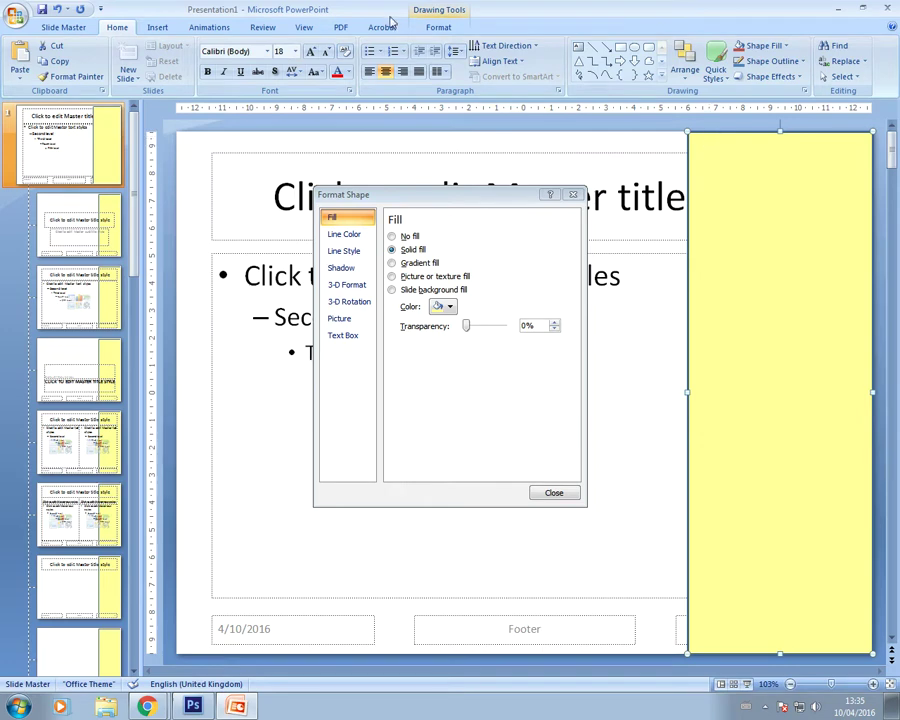
click(440, 27)
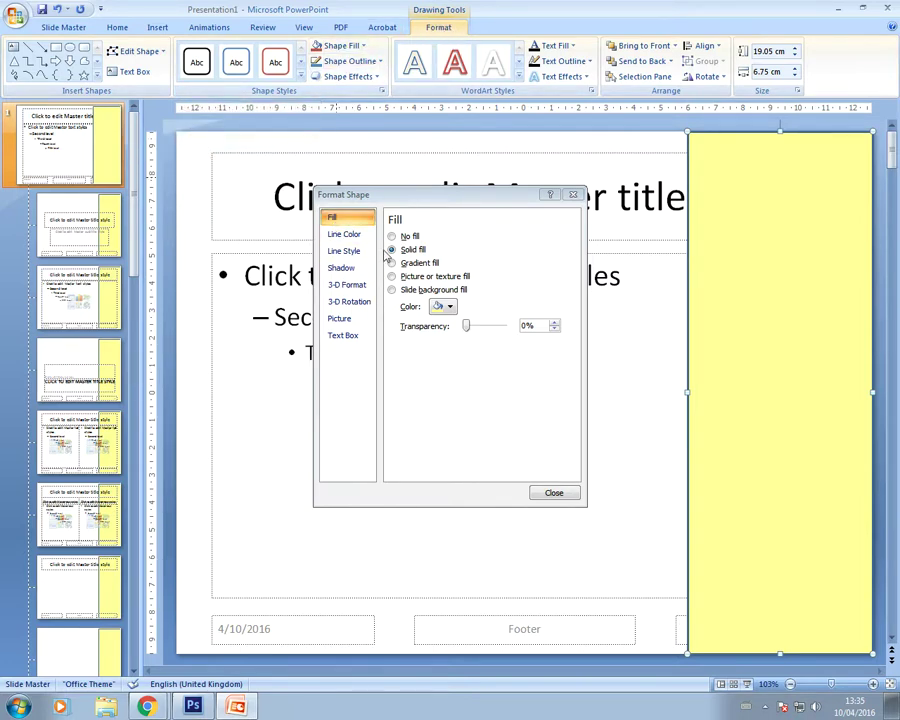
- Set the yellow bar's line colour to No line and close Format Shape
click(352, 236)
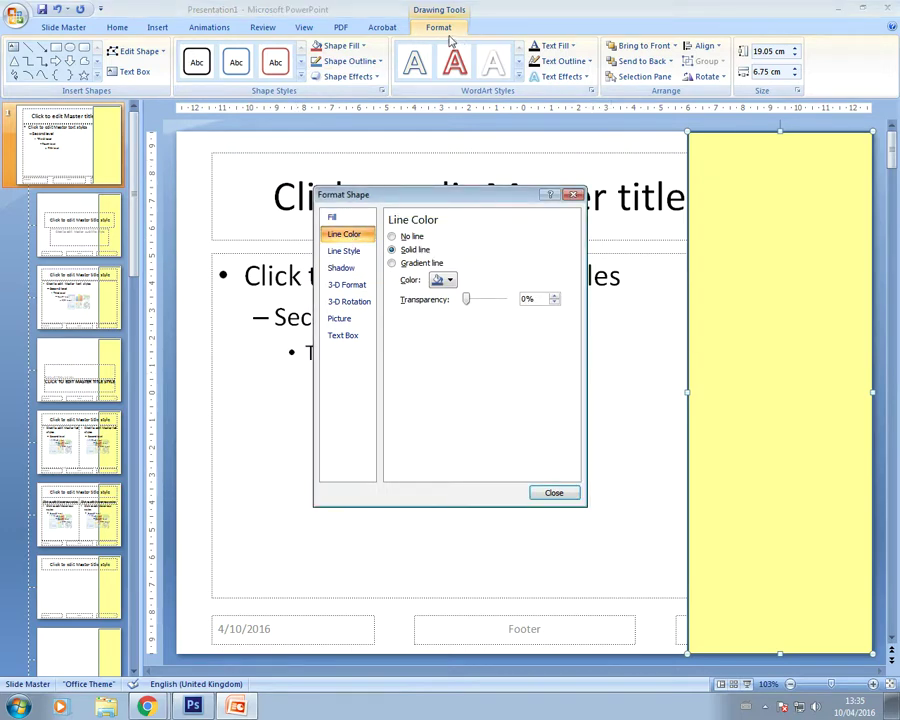
click(443, 282)
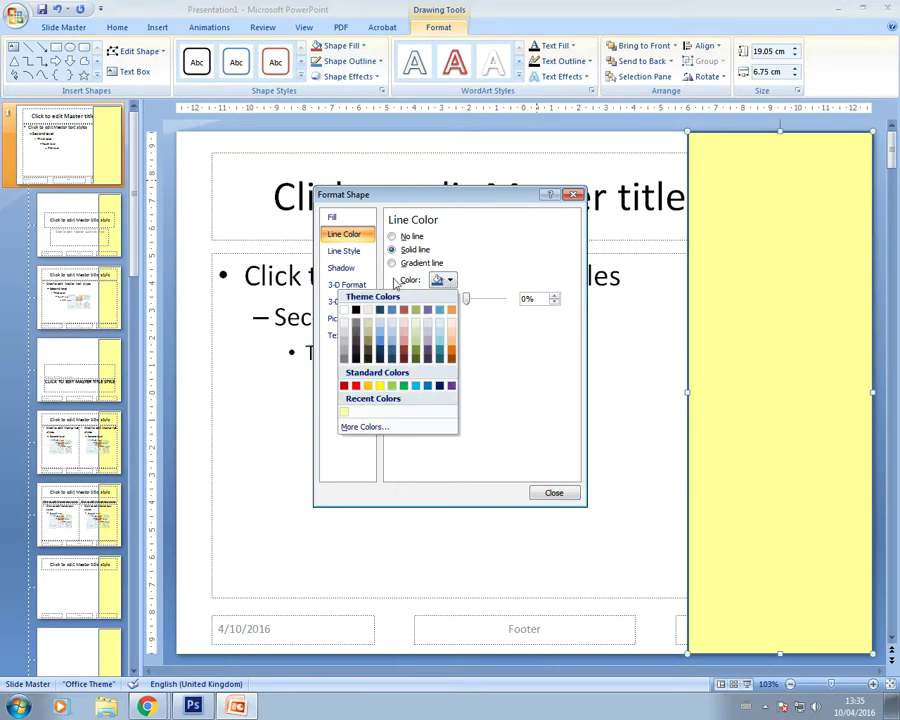
click(391, 236)
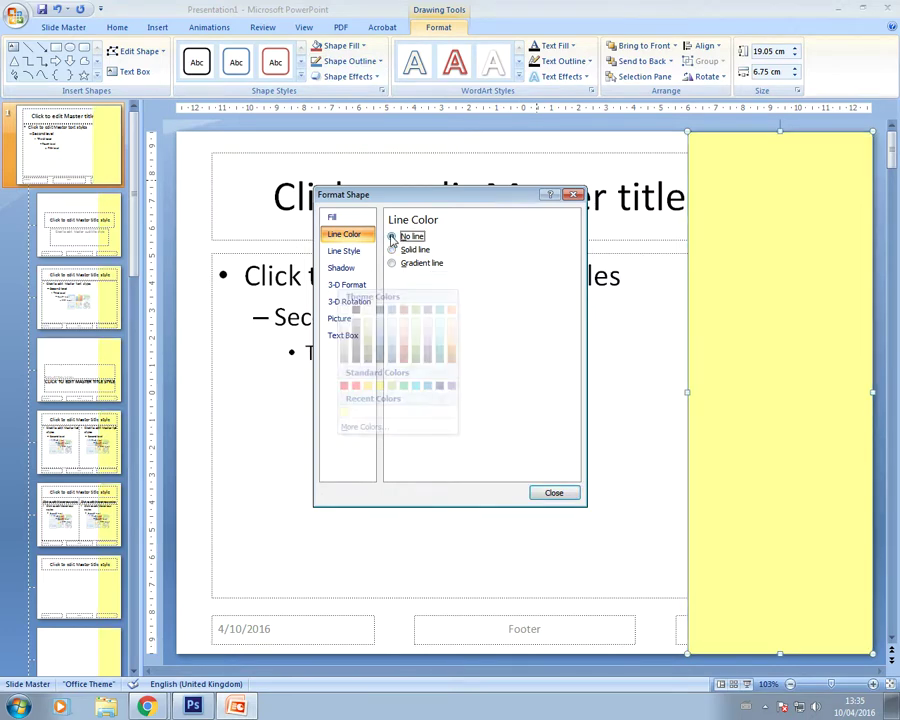
click(552, 494)
key(Escape)
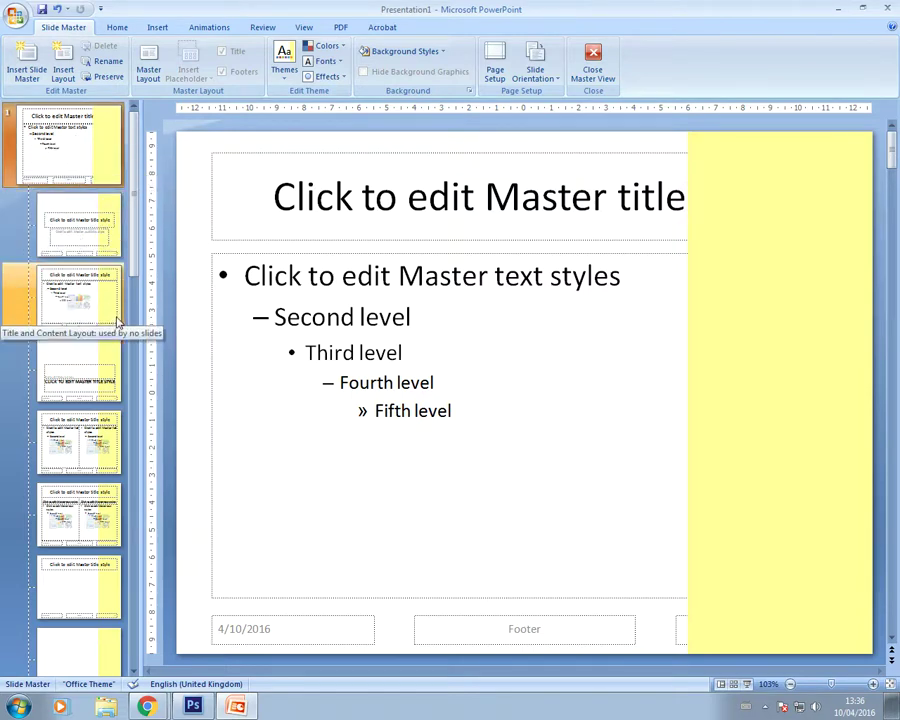
- Draw a straight line horizontally across the full slide width just under the title placeholder
scroll(93, 620, down, 3)
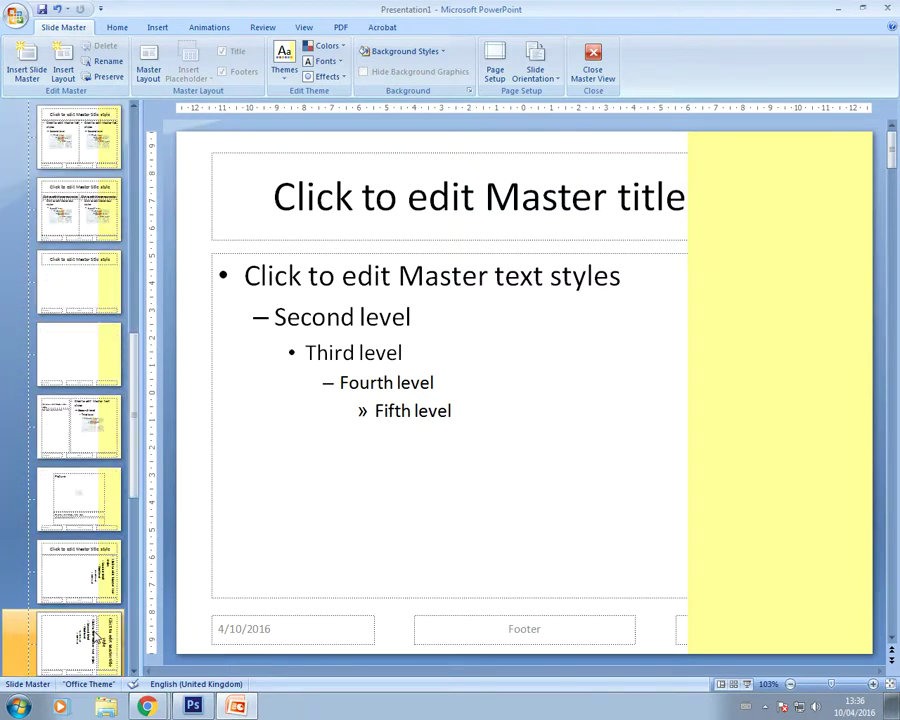
scroll(94, 636, up, 3)
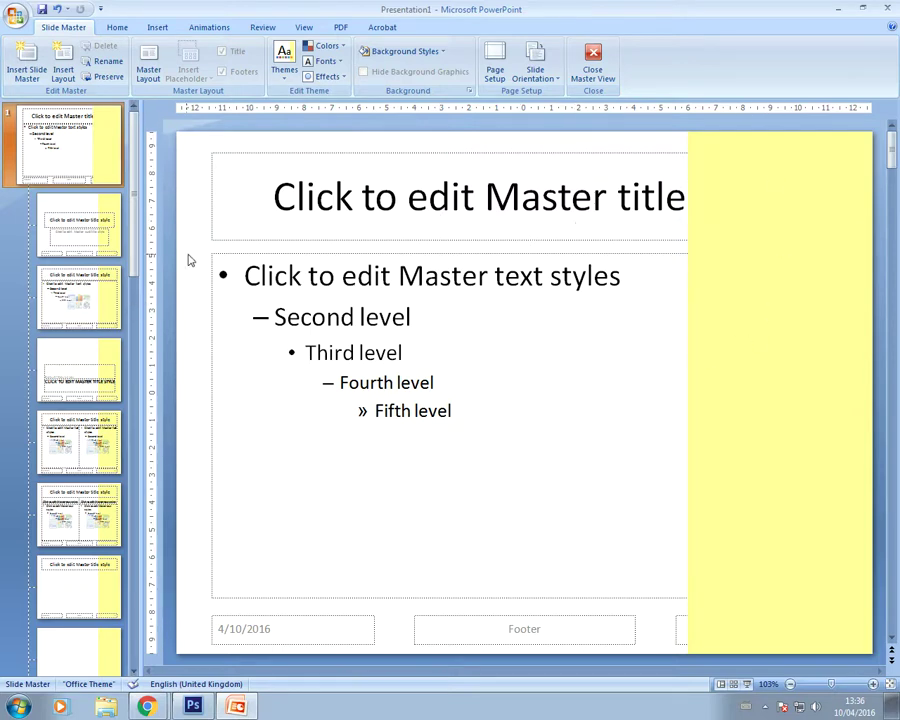
click(117, 28)
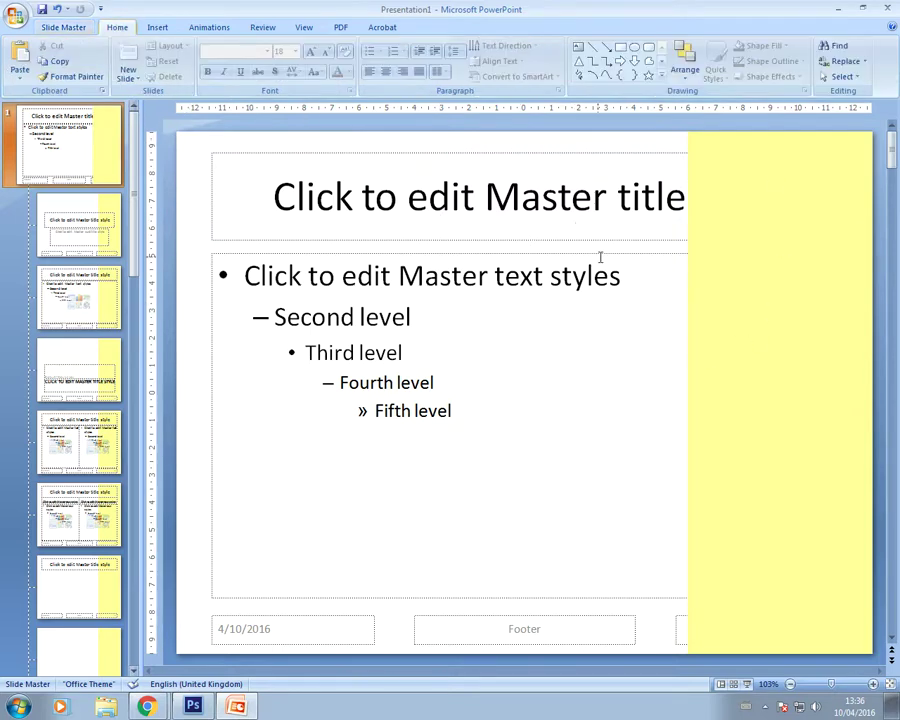
click(661, 76)
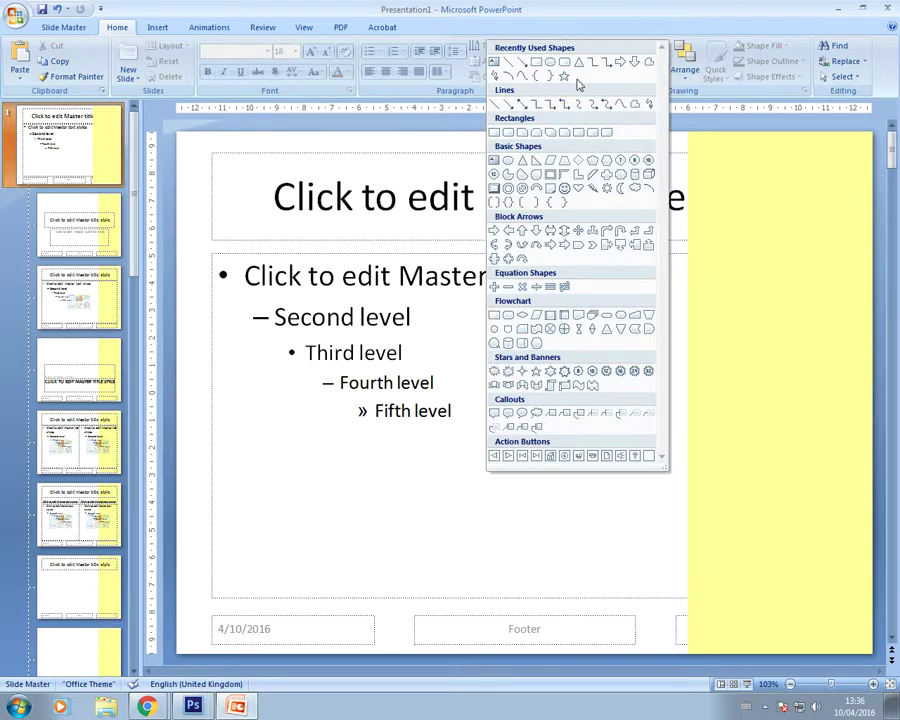
click(507, 62)
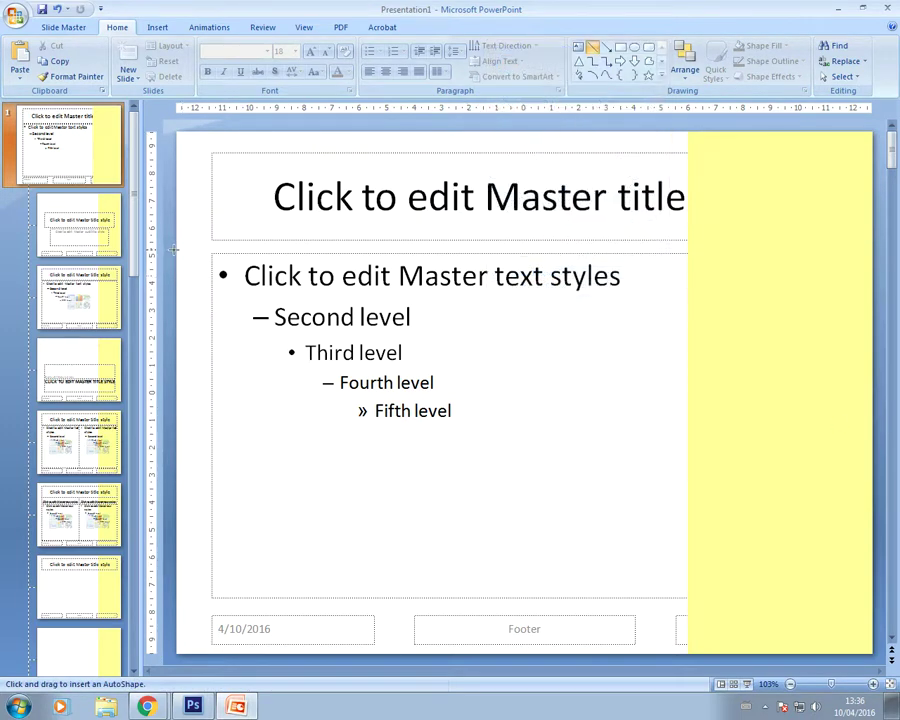
drag(177, 245, 872, 245)
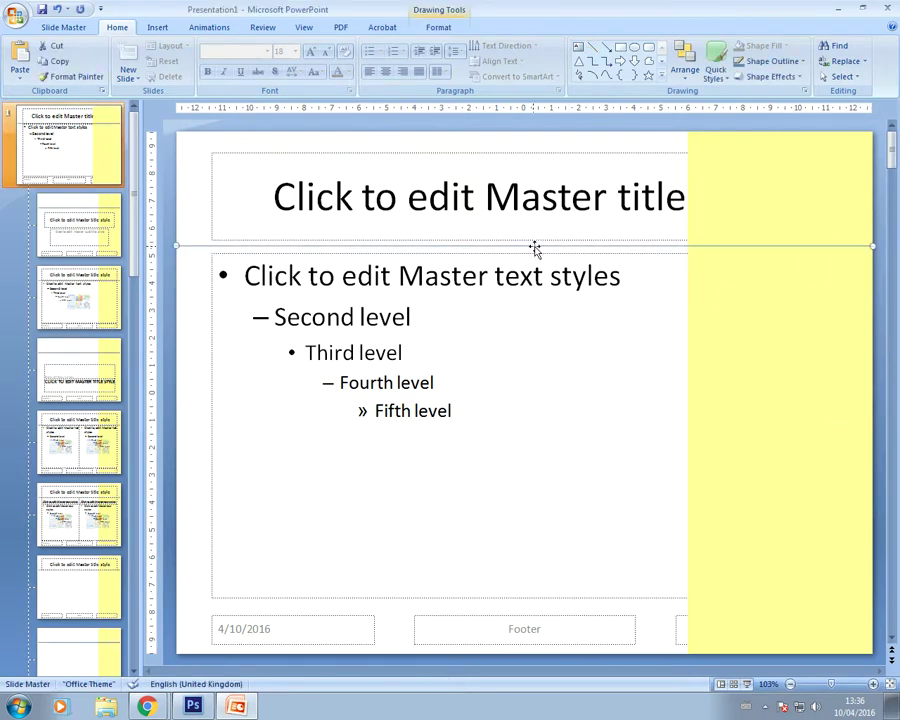
- Give the line under the title a 4½ pt weight and a black outline colour
click(447, 29)
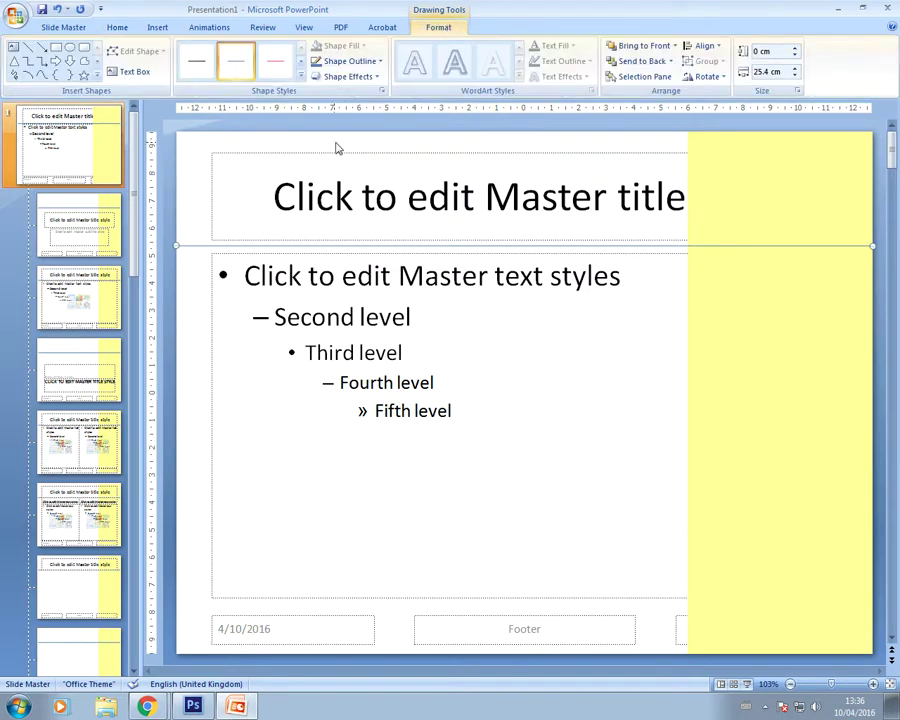
click(350, 61)
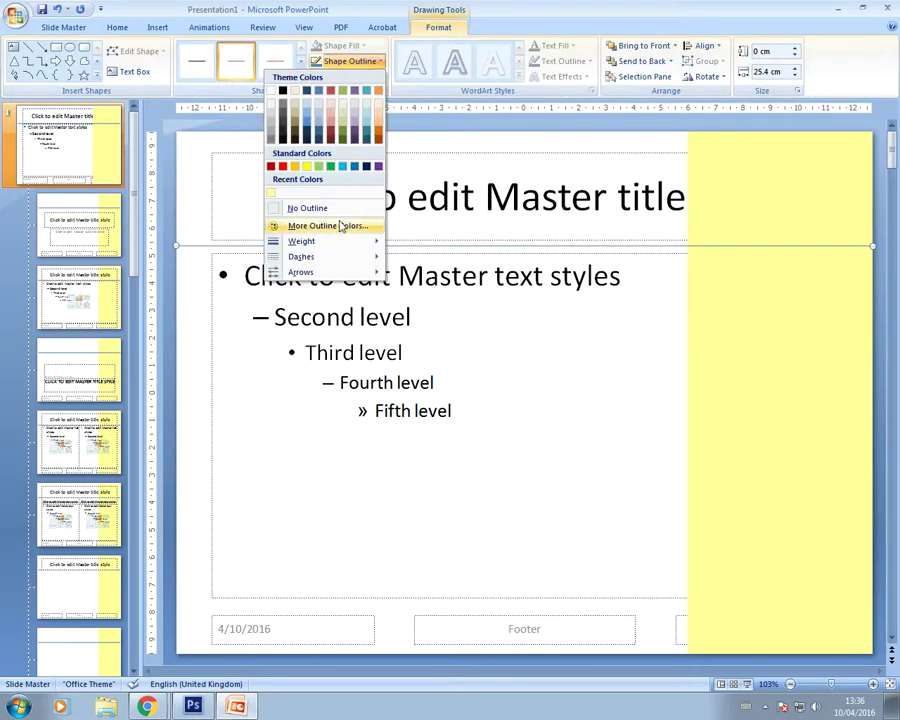
mouse_move(329, 245)
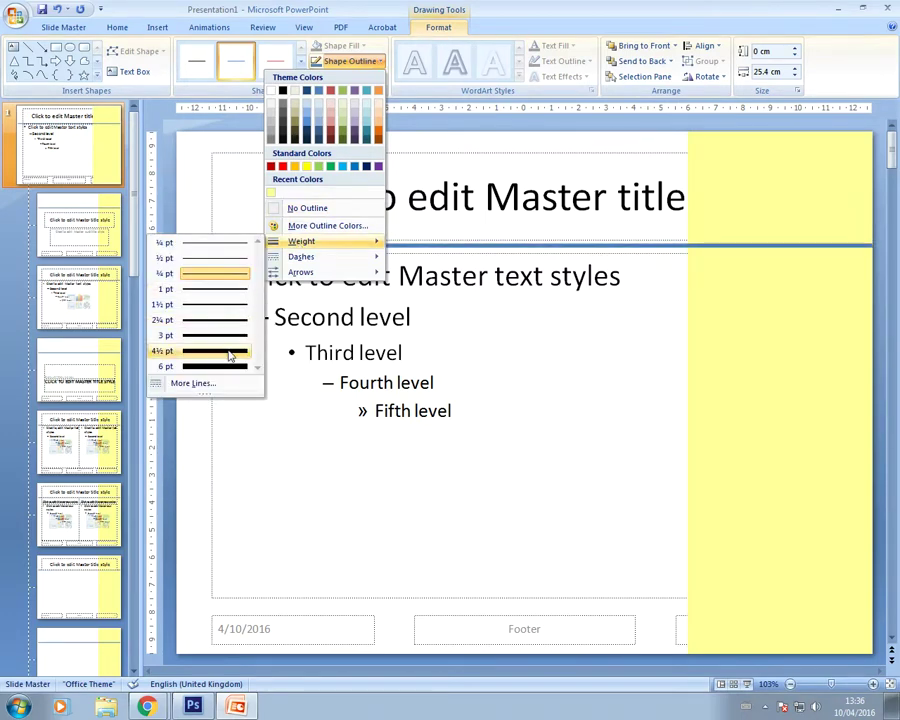
click(230, 352)
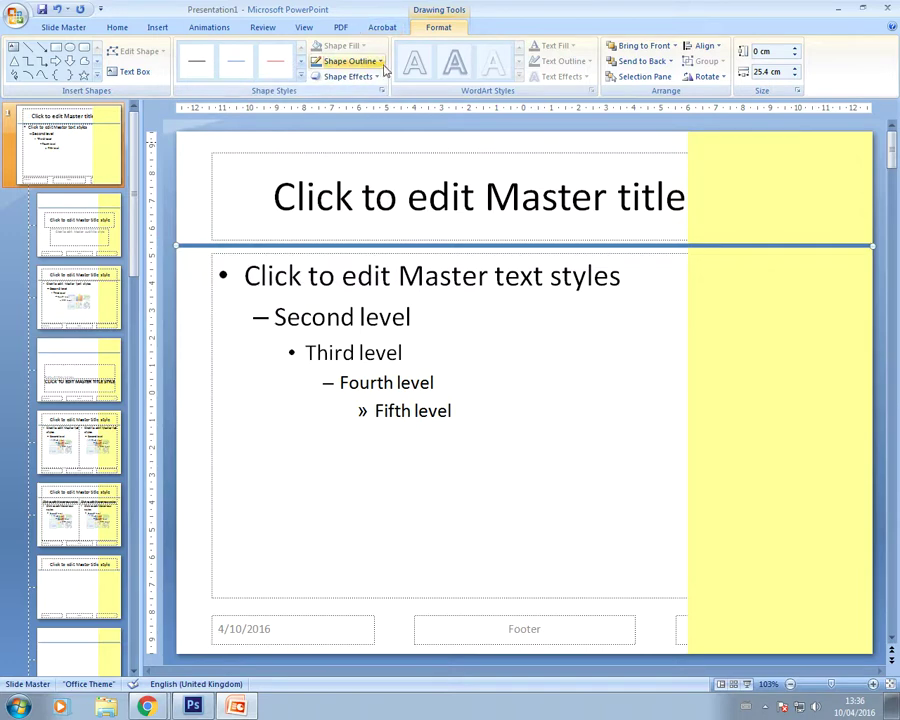
click(382, 63)
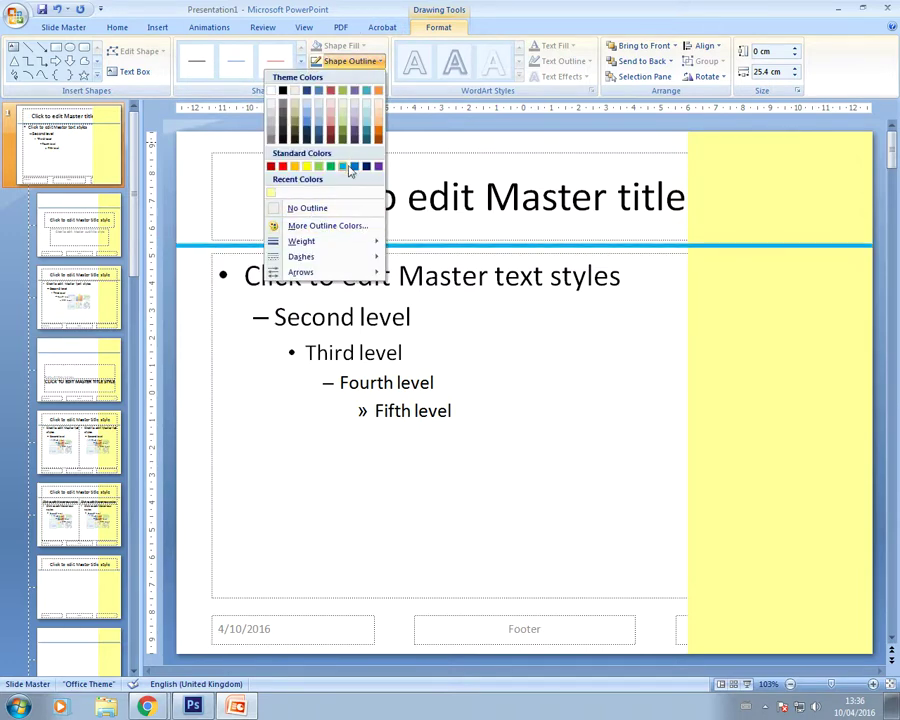
click(282, 92)
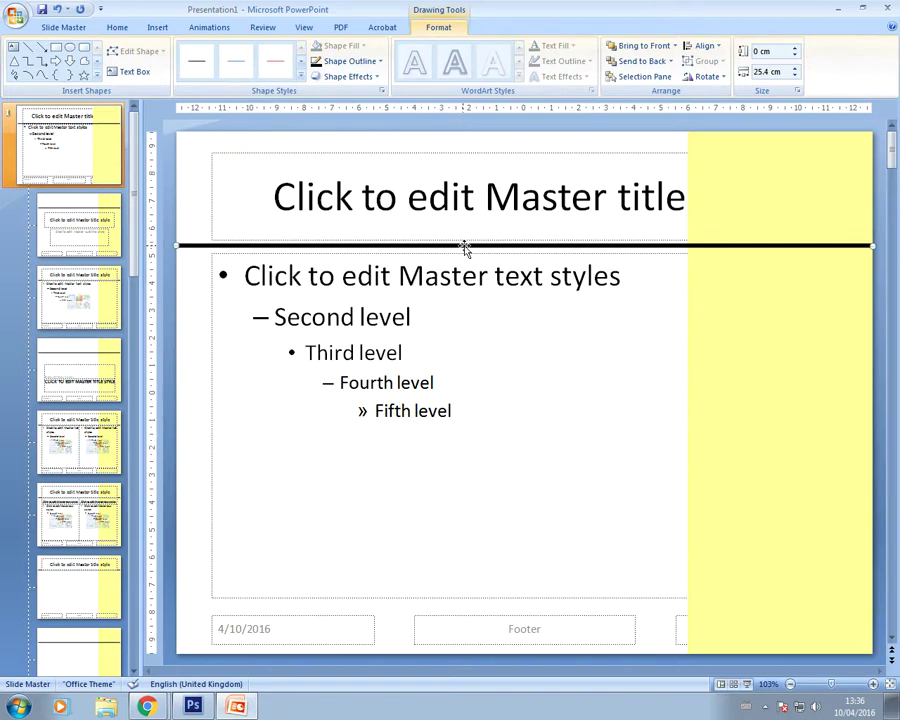
- Duplicate the black rule and move the copy down to just above the footer
right_click(350, 246)
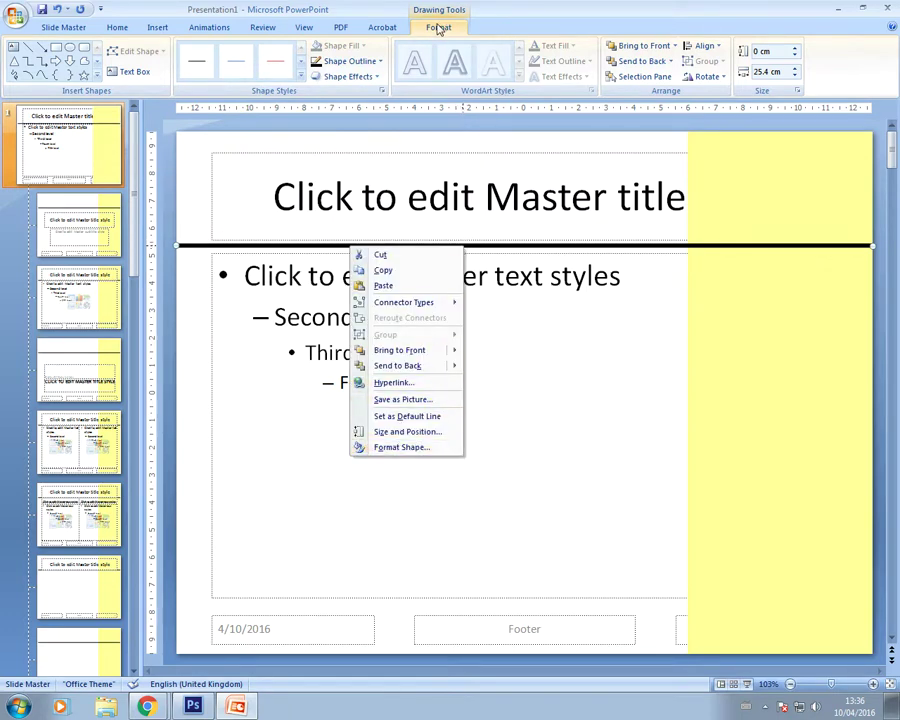
click(691, 244)
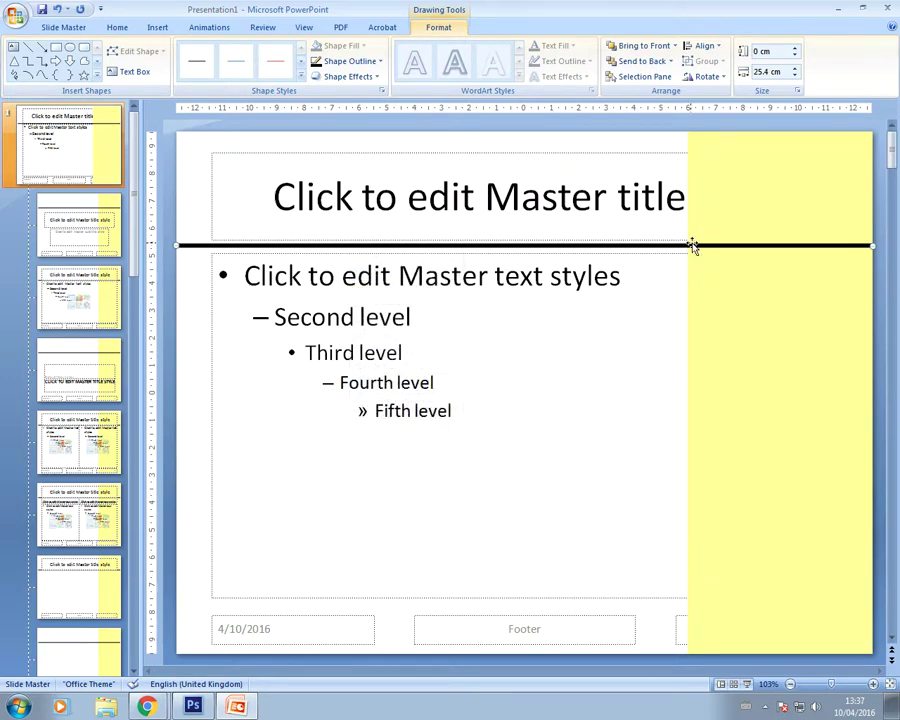
key(ctrl+d)
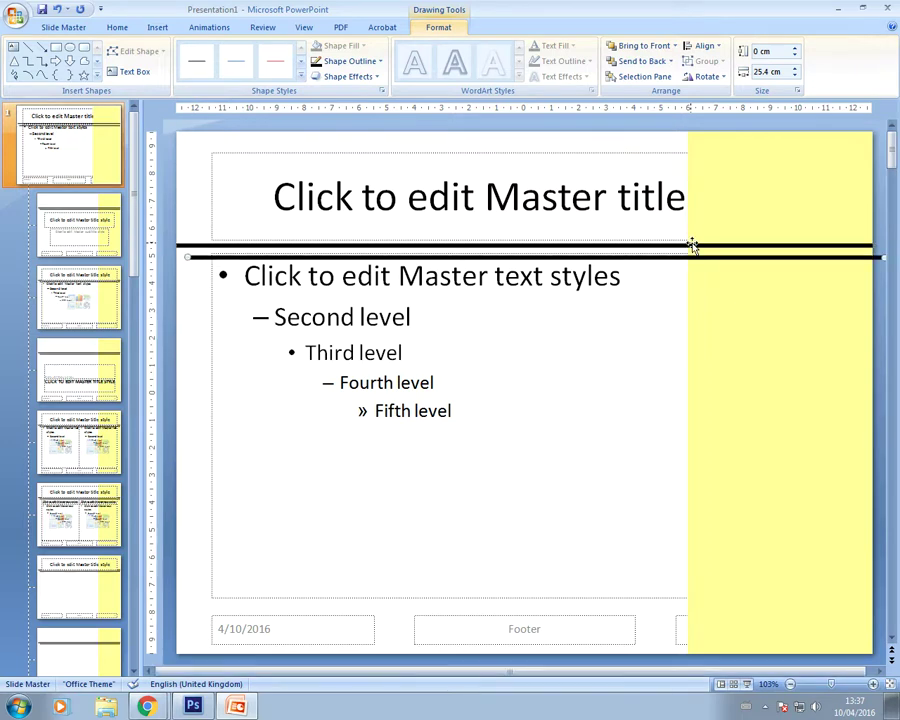
drag(679, 257, 668, 608)
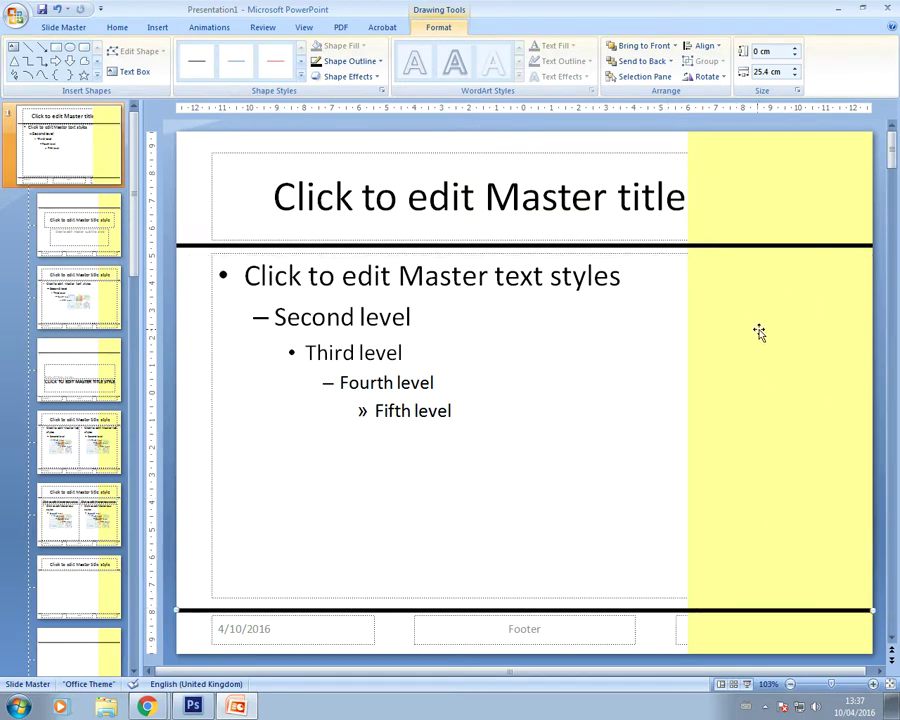
- Duplicate the rule again and turn it into a full-height vertical line along the yellow bar's left edge
key(ctrl+d)
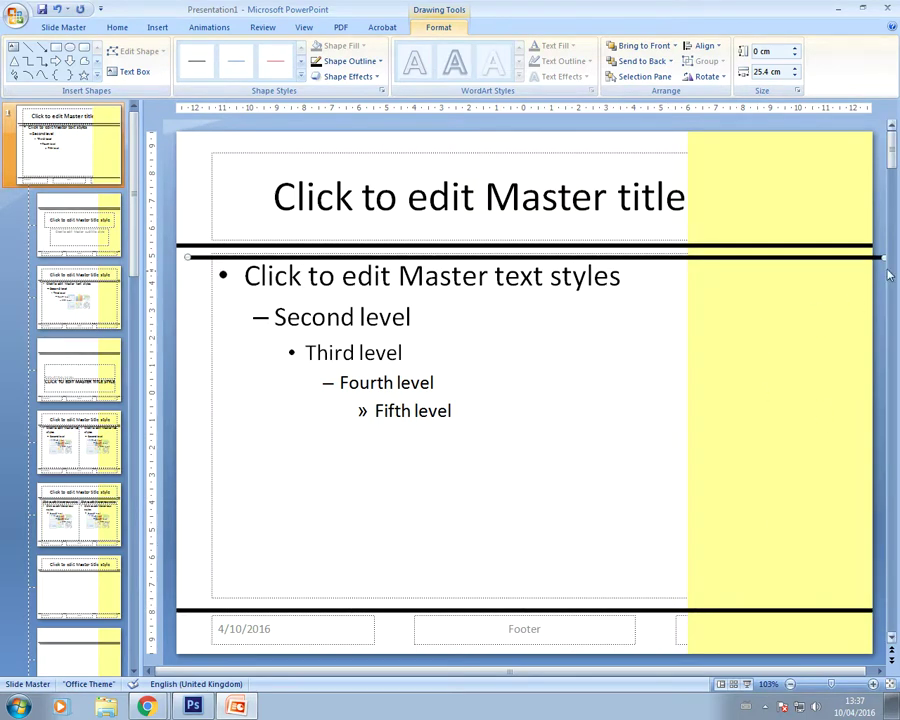
drag(890, 257, 680, 650)
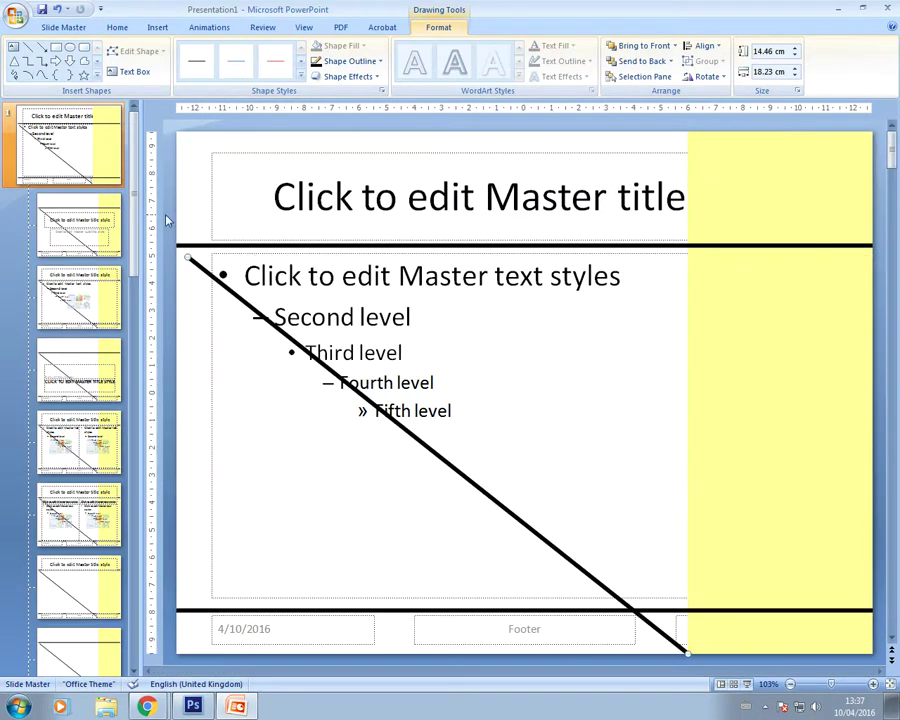
drag(190, 256, 688, 131)
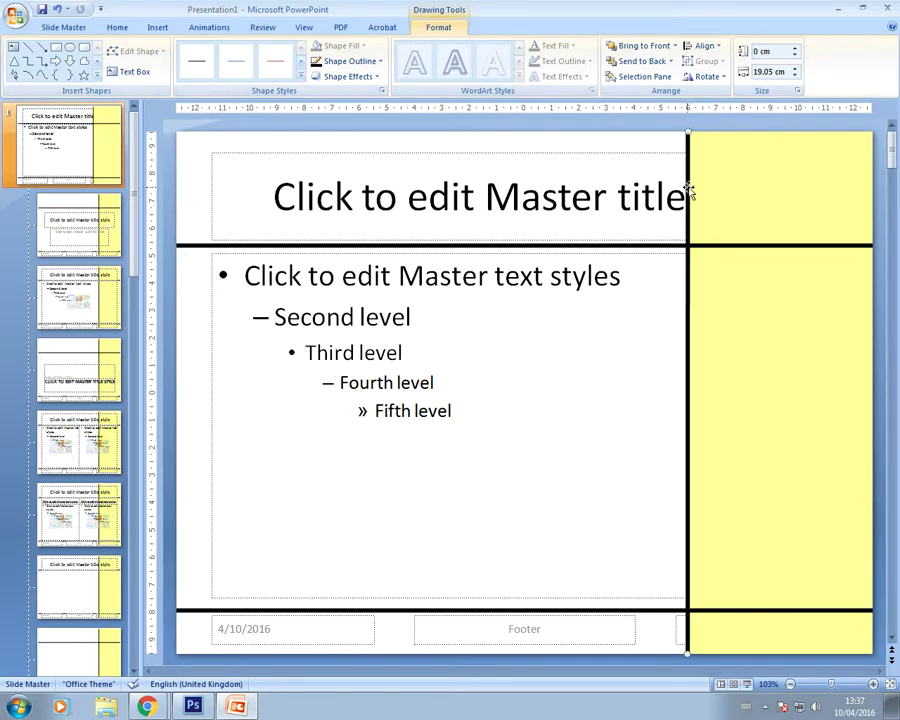
click(688, 652)
click(632, 511)
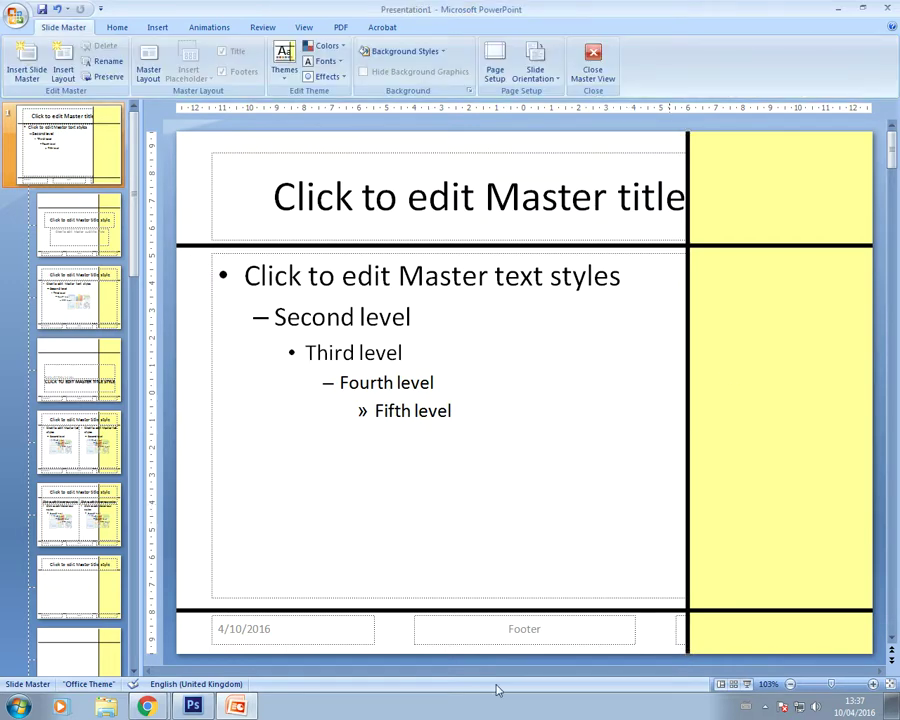
click(70, 225)
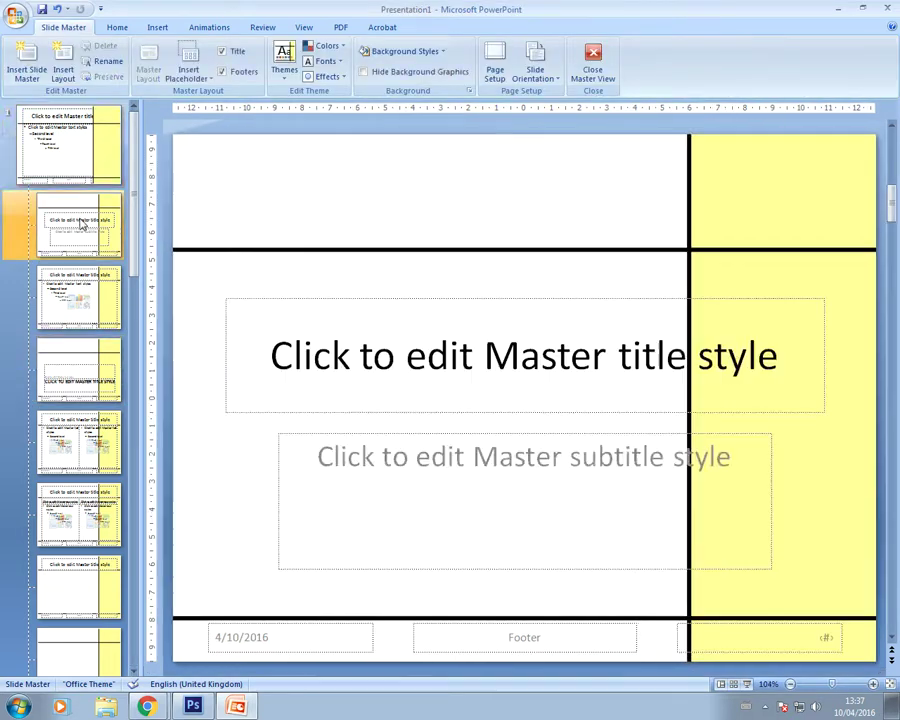
click(70, 395)
click(75, 440)
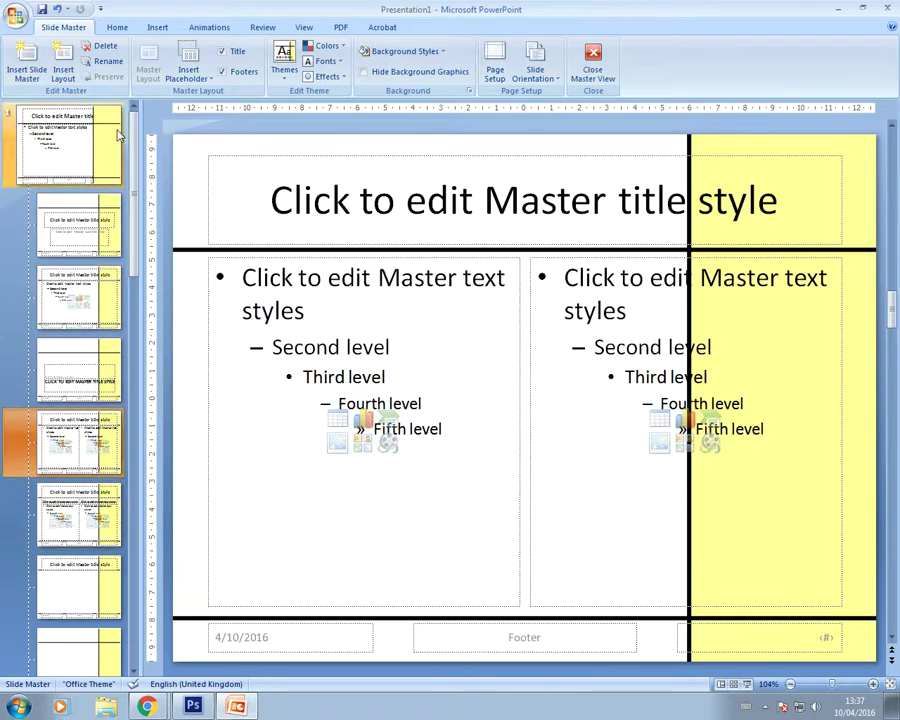
click(86, 150)
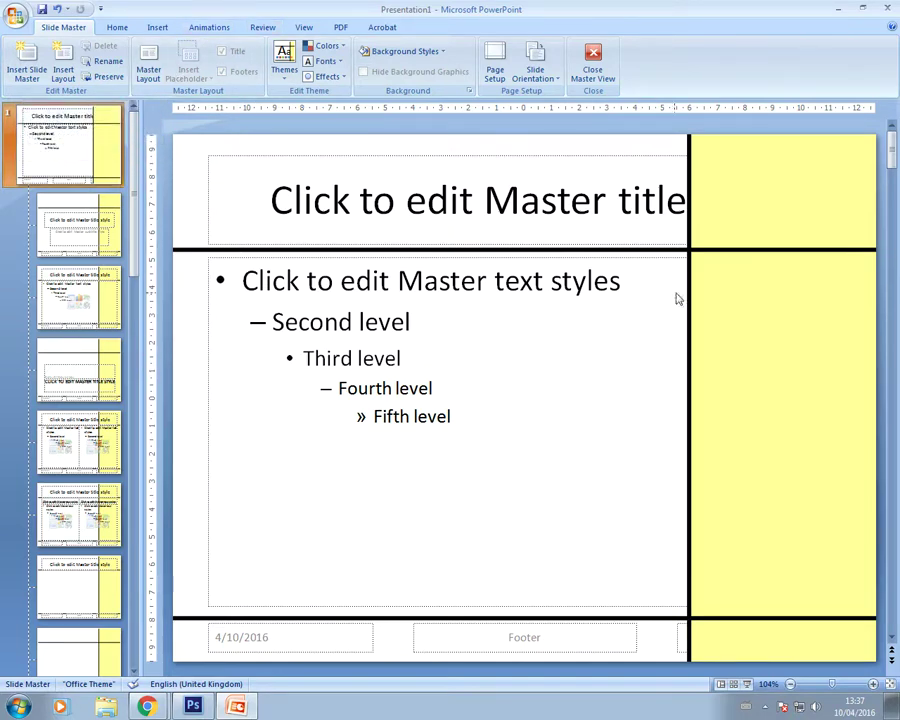
click(662, 263)
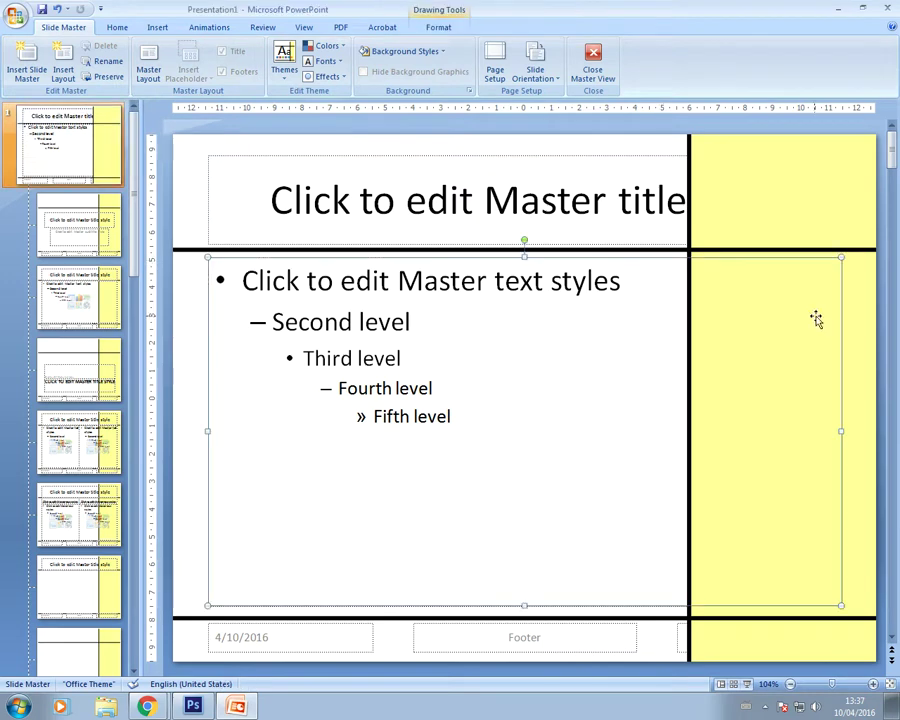
- Set the master title text to Adobe Gothic Std B, 32 pt, and narrow its box to end before the yellow bar
click(400, 155)
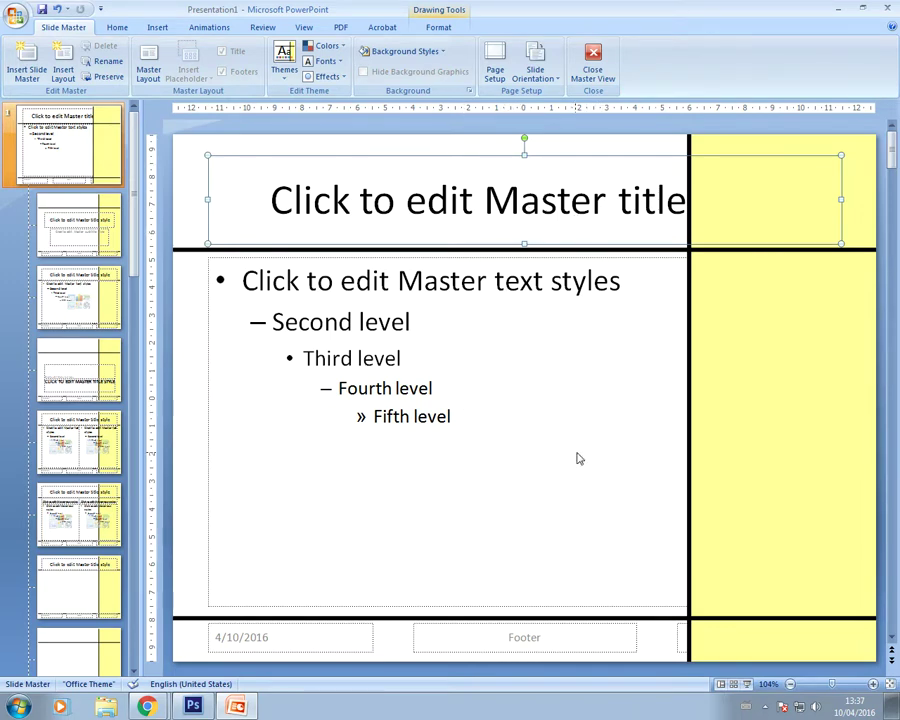
click(540, 234)
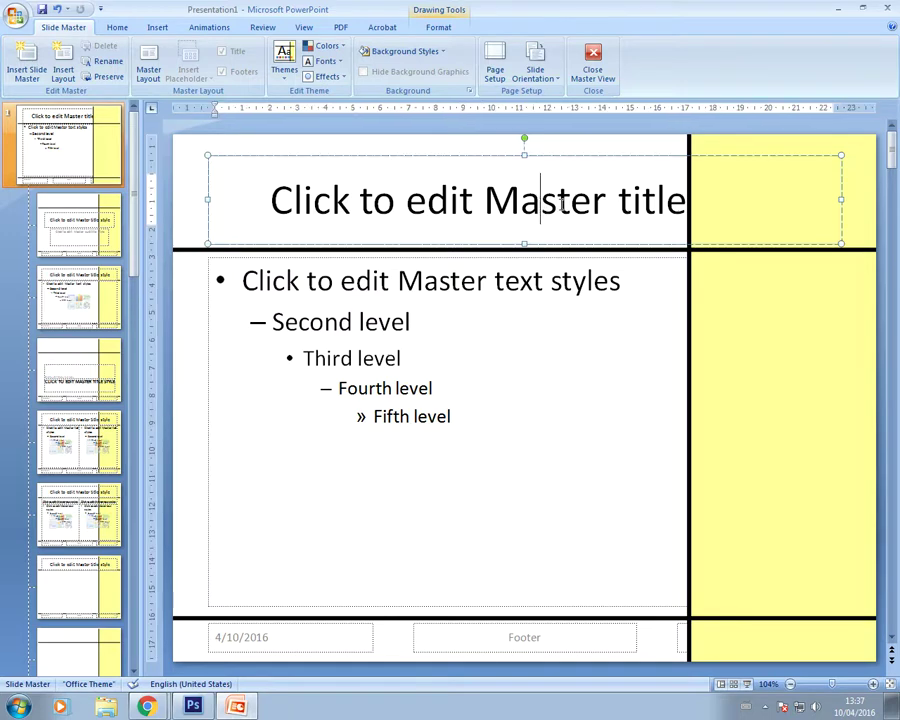
drag(260, 204, 856, 205)
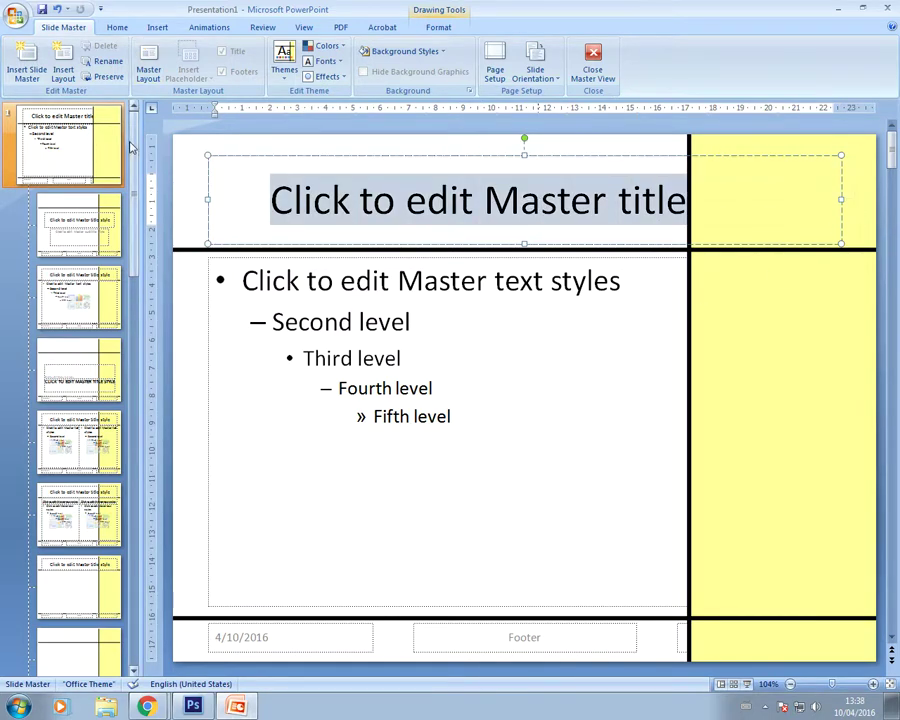
click(116, 29)
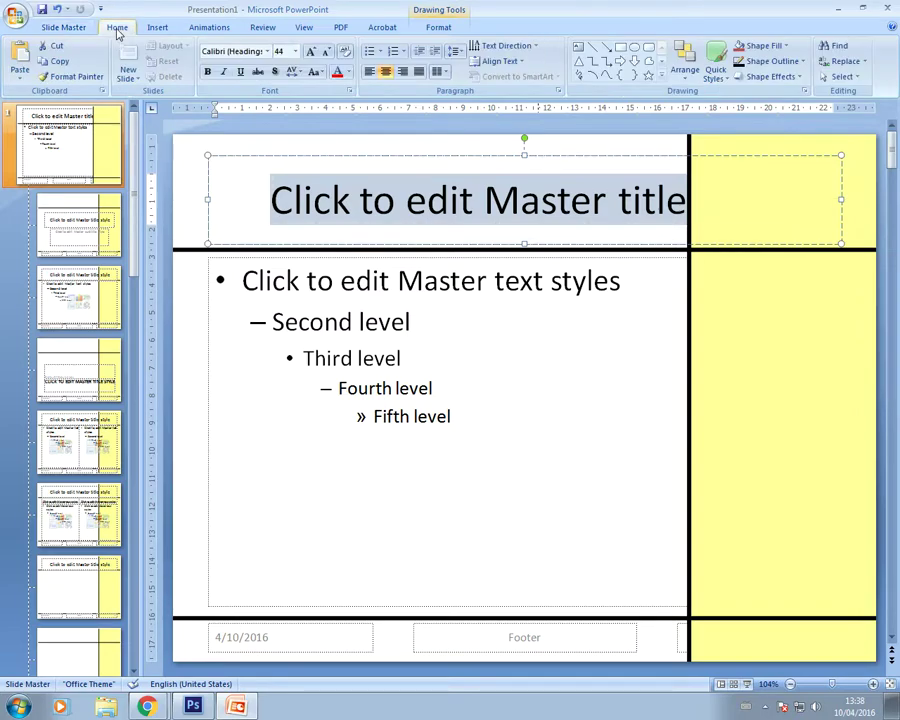
click(268, 57)
click(190, 261)
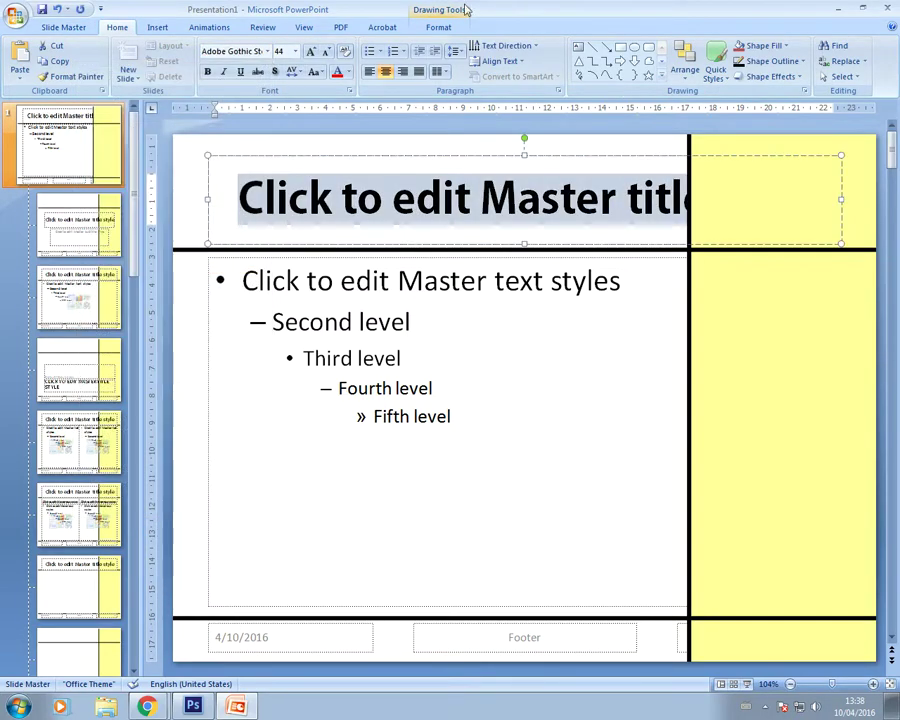
click(295, 51)
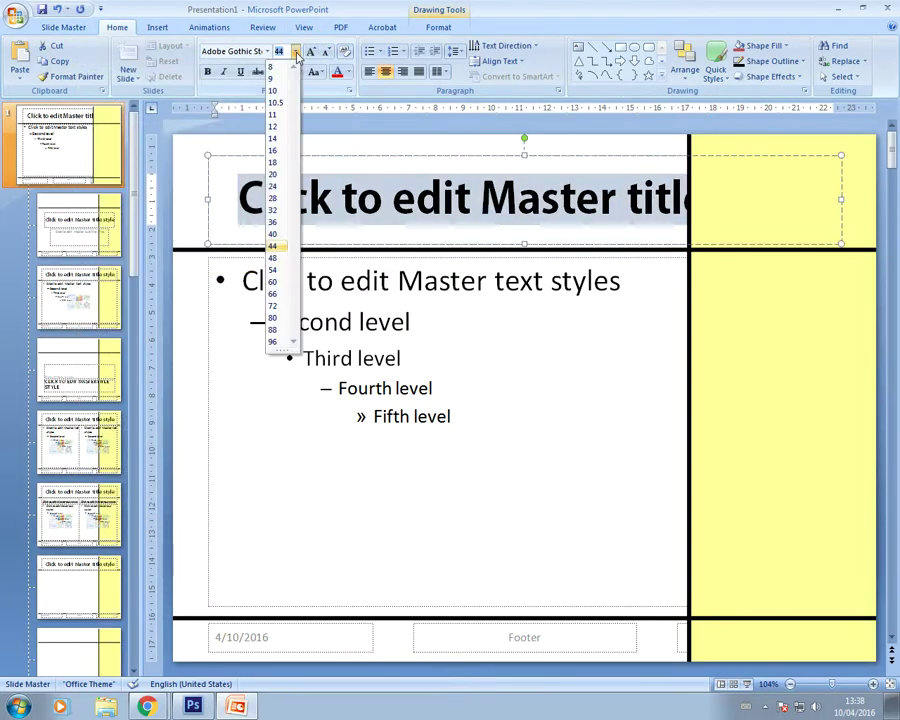
click(275, 210)
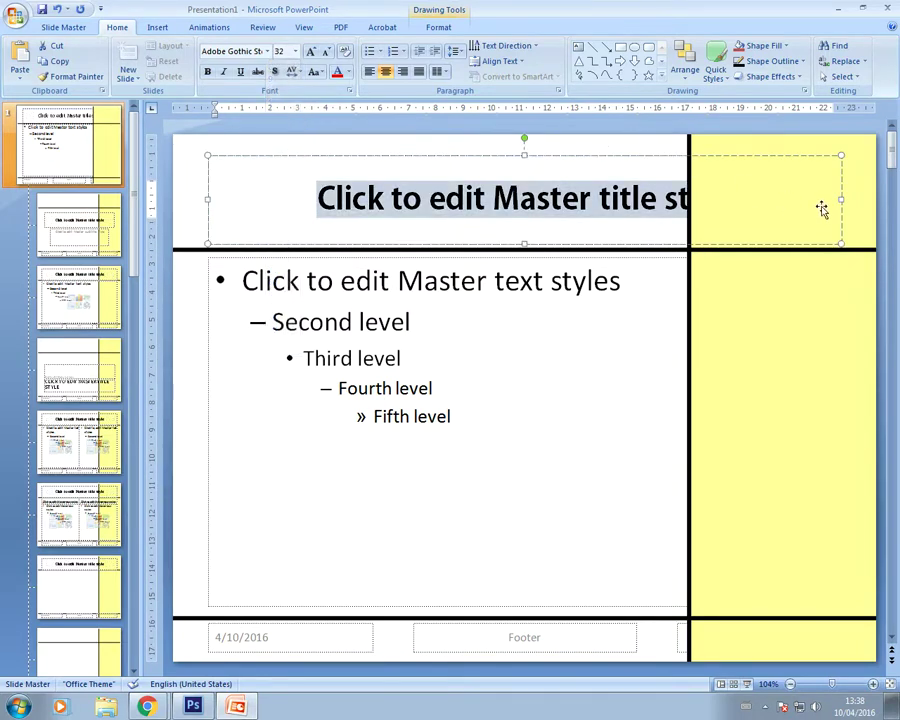
drag(838, 155, 673, 151)
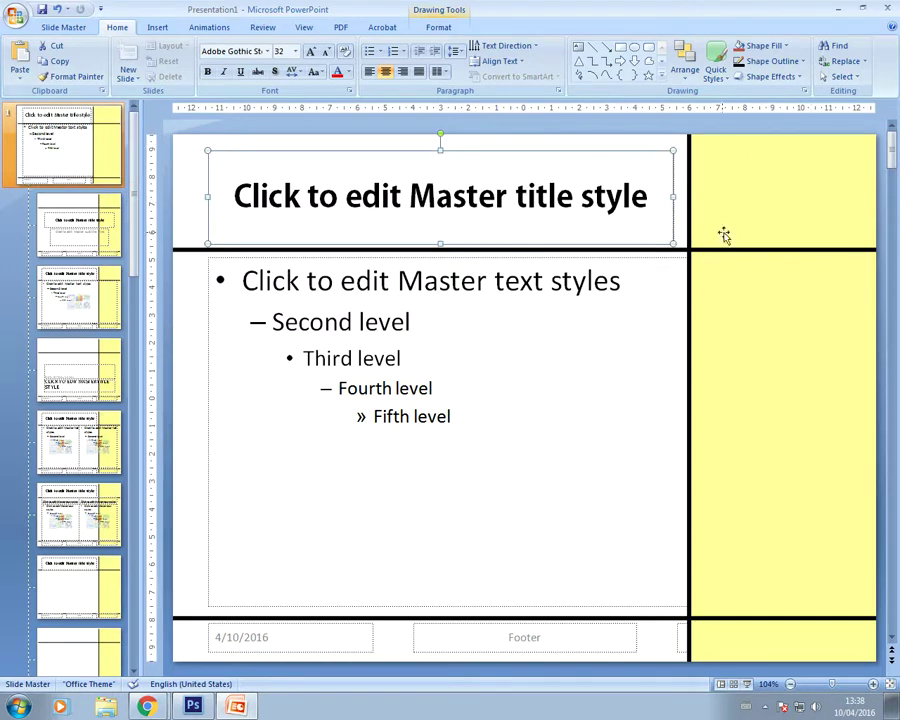
click(761, 194)
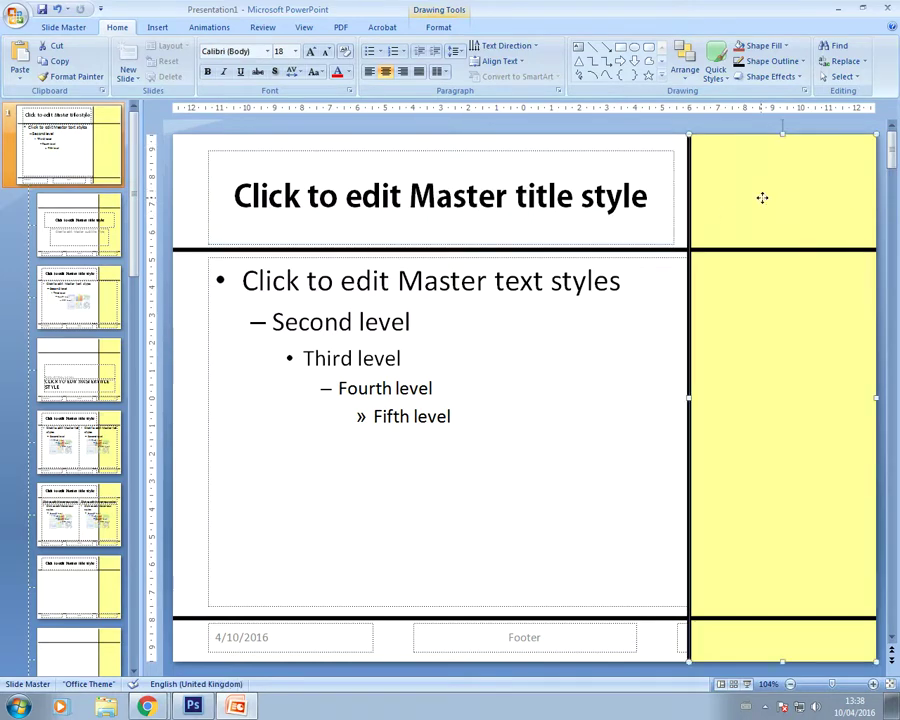
- Drag the body placeholder's right edge left so it stops at the vertical line before the yellow bar
click(650, 260)
drag(835, 430, 675, 446)
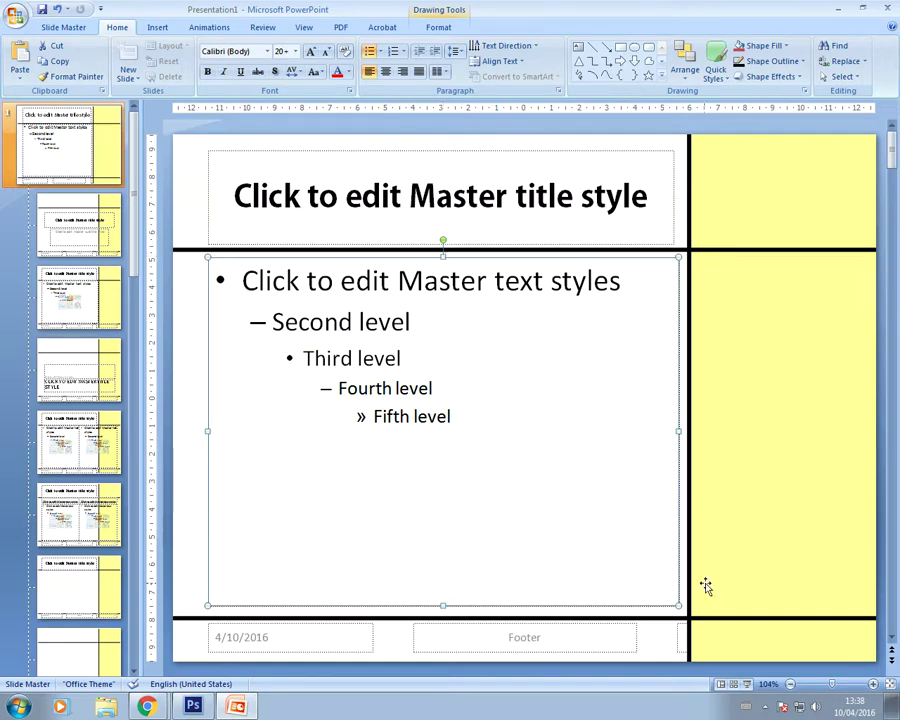
click(679, 628)
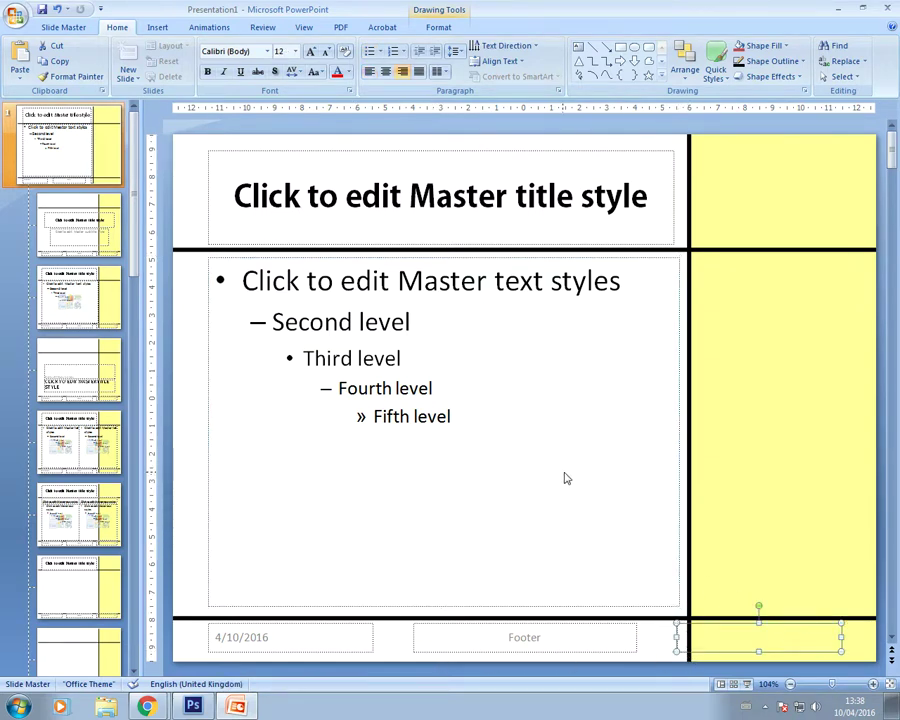
key(Escape)
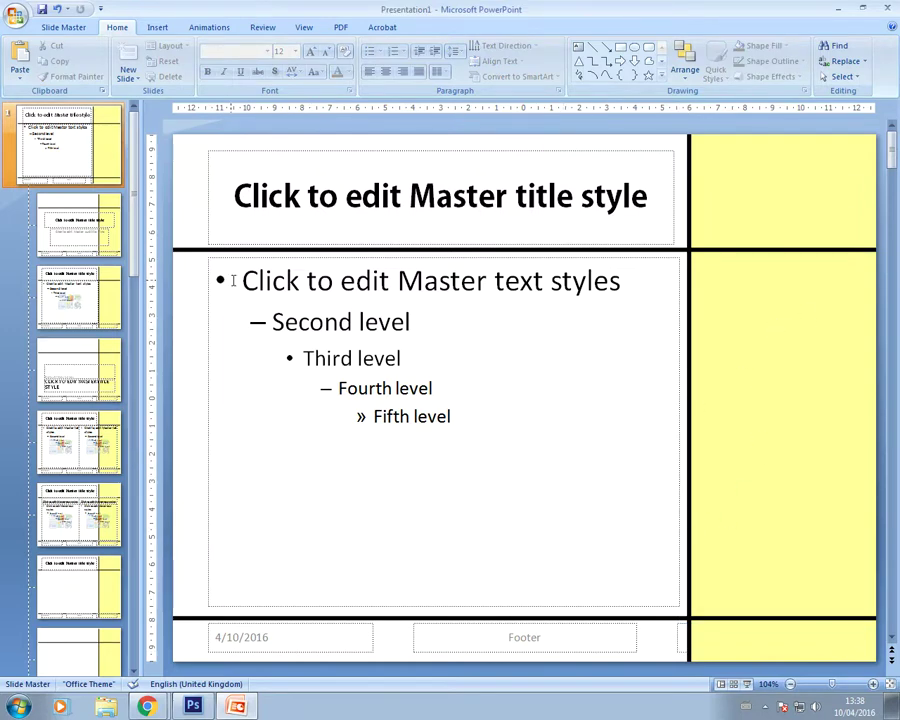
- Shrink the Title Slide layout's title and subtitle boxes from the right so both end before the yellow bar
click(62, 234)
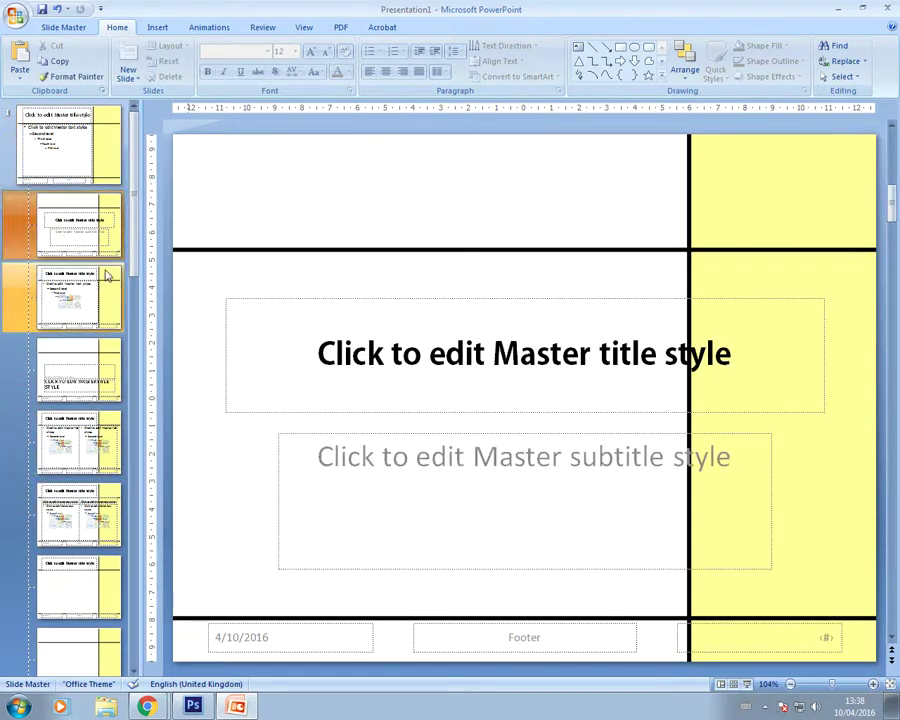
click(826, 366)
drag(826, 354, 669, 361)
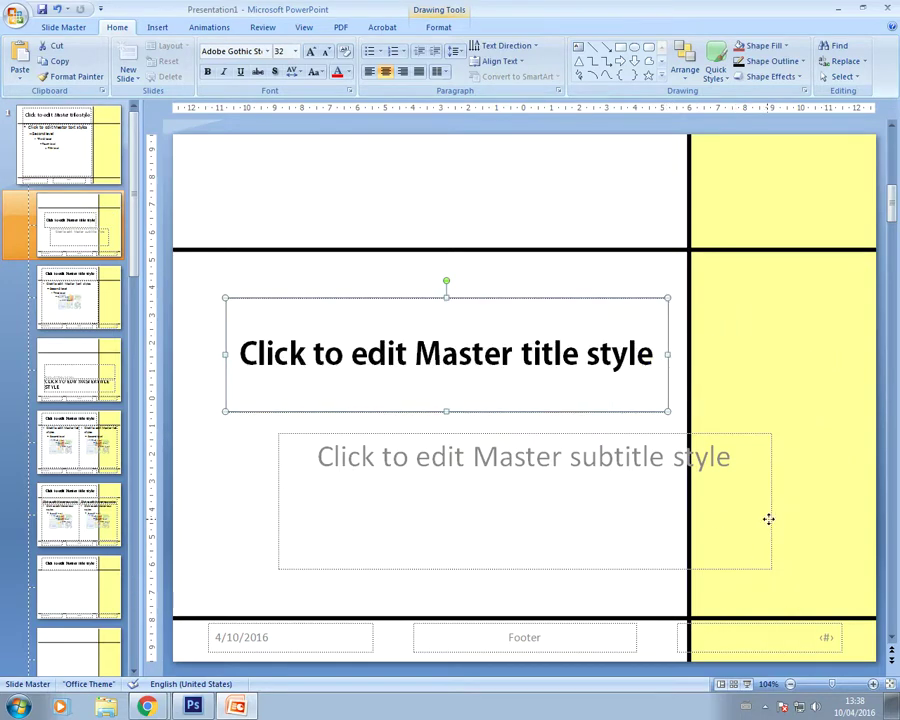
click(769, 515)
drag(771, 499, 595, 497)
click(648, 532)
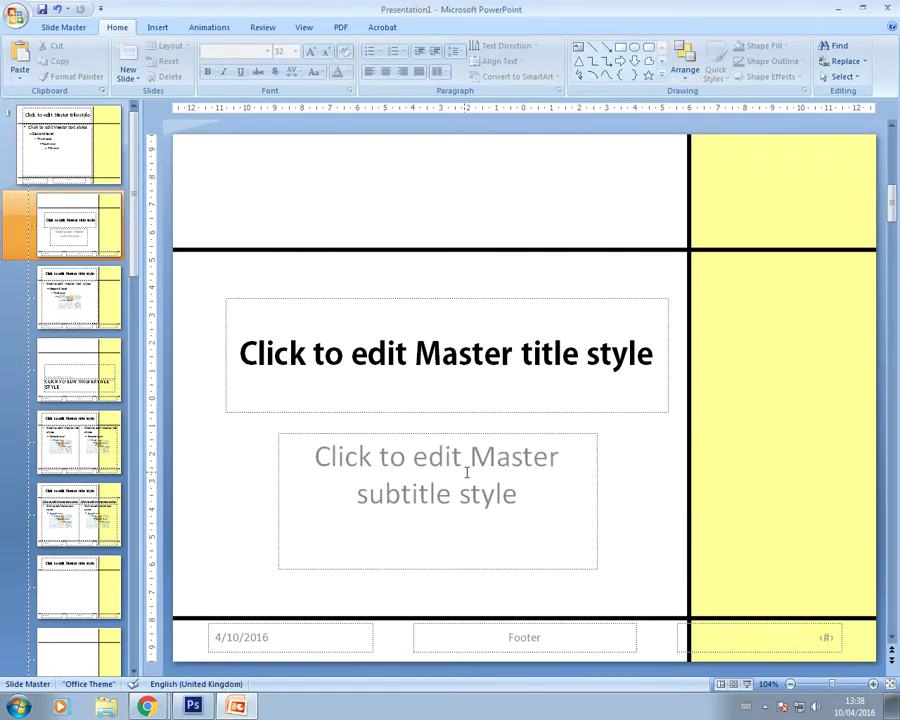
click(84, 166)
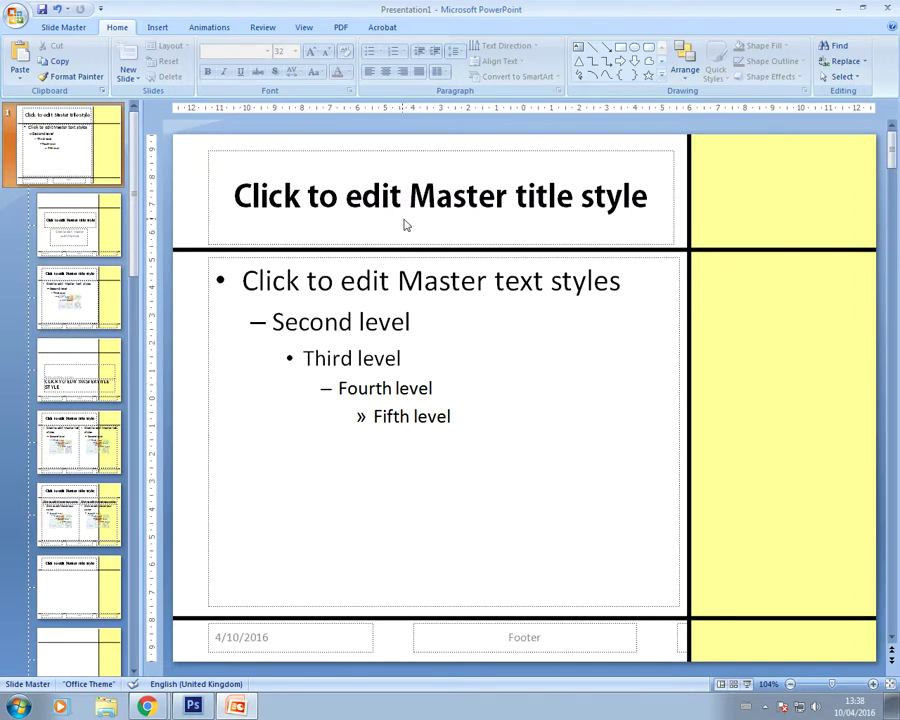
click(578, 50)
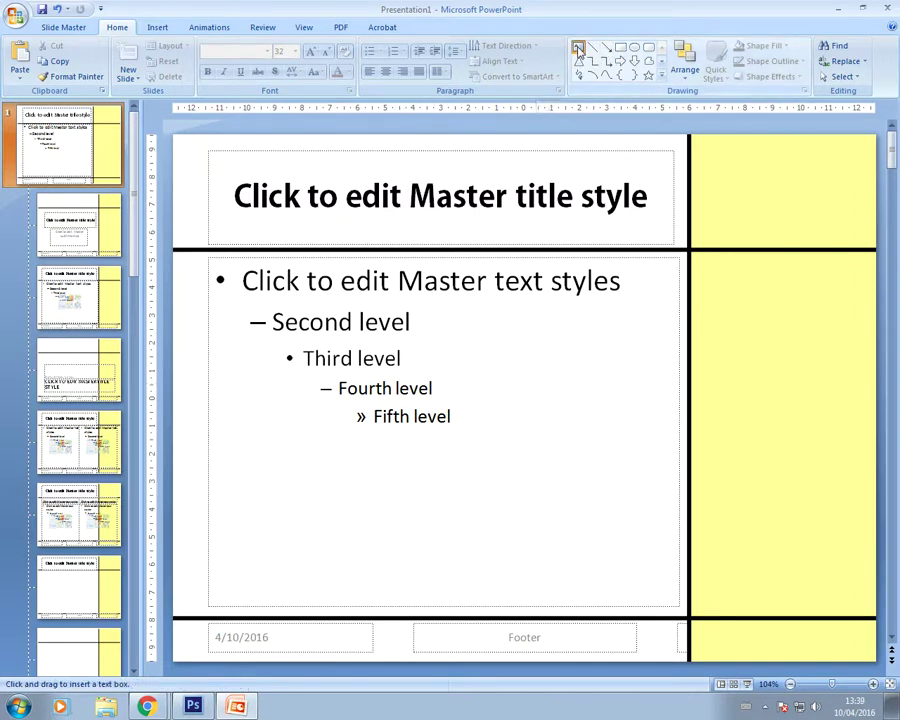